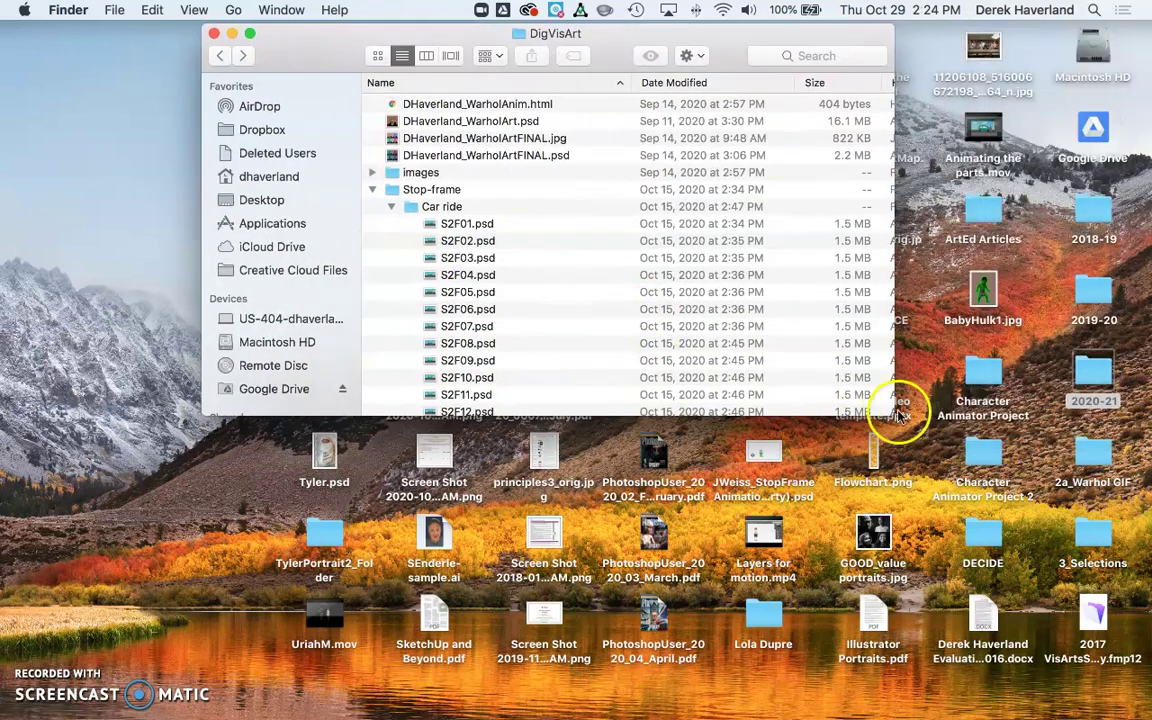
# - Enlarge the Finder window and expand the Car ride folder to list S2F01–S2F19.psd
pyautogui.moveTo(900, 422); pyautogui.dragTo(993, 637)
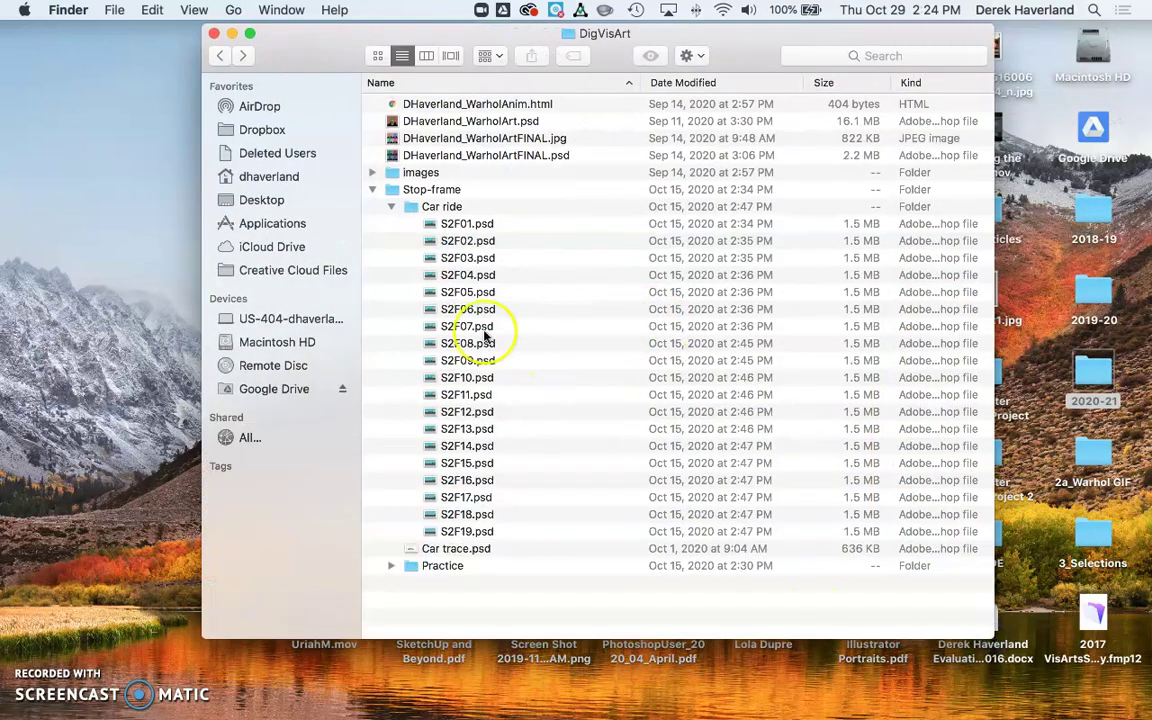
pyautogui.click(392, 207)
pyautogui.click(392, 207)
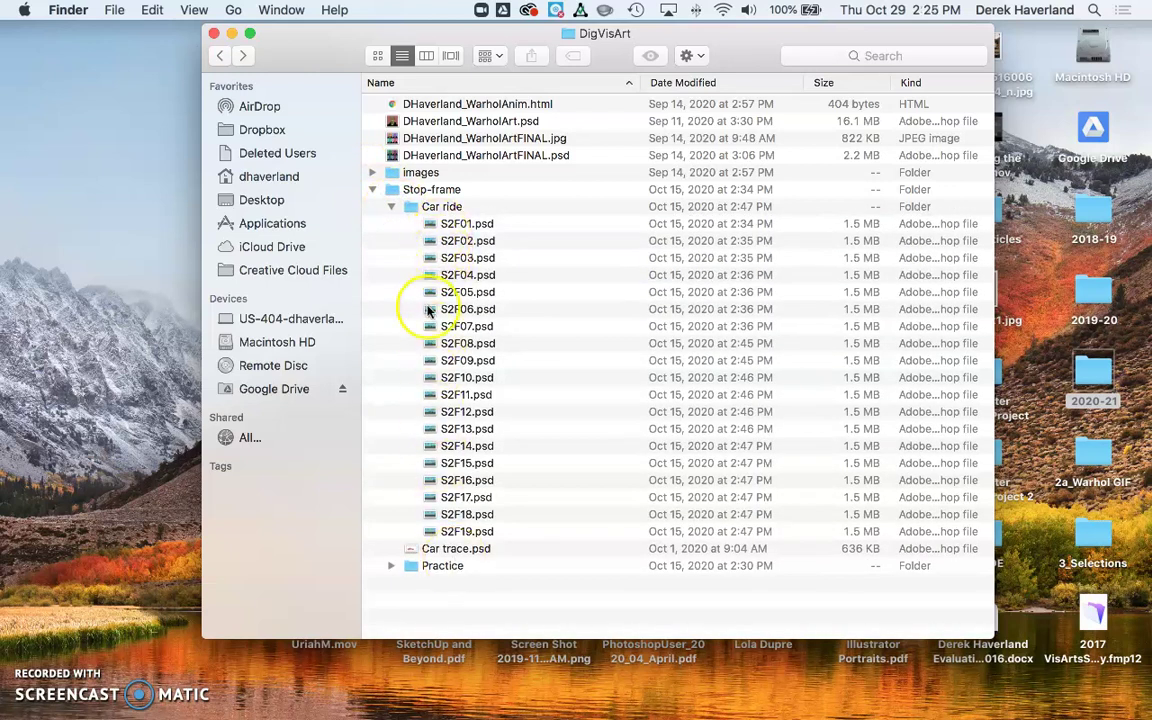
pyautogui.click(392, 207)
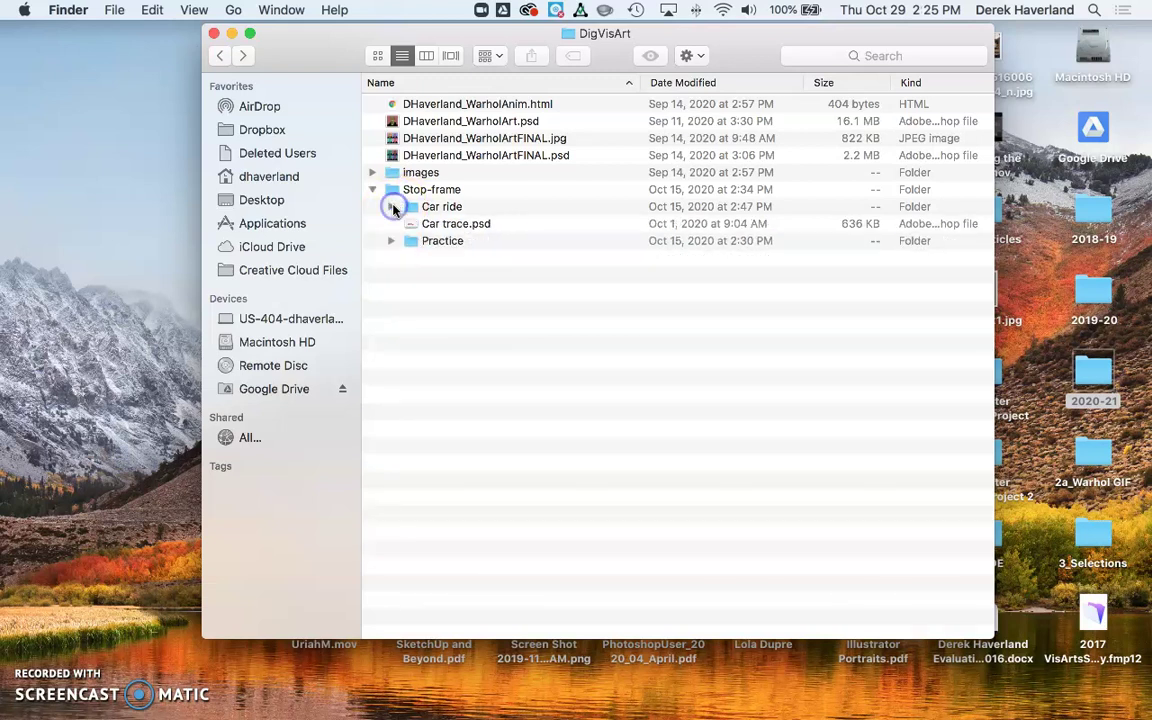
pyautogui.click(392, 207)
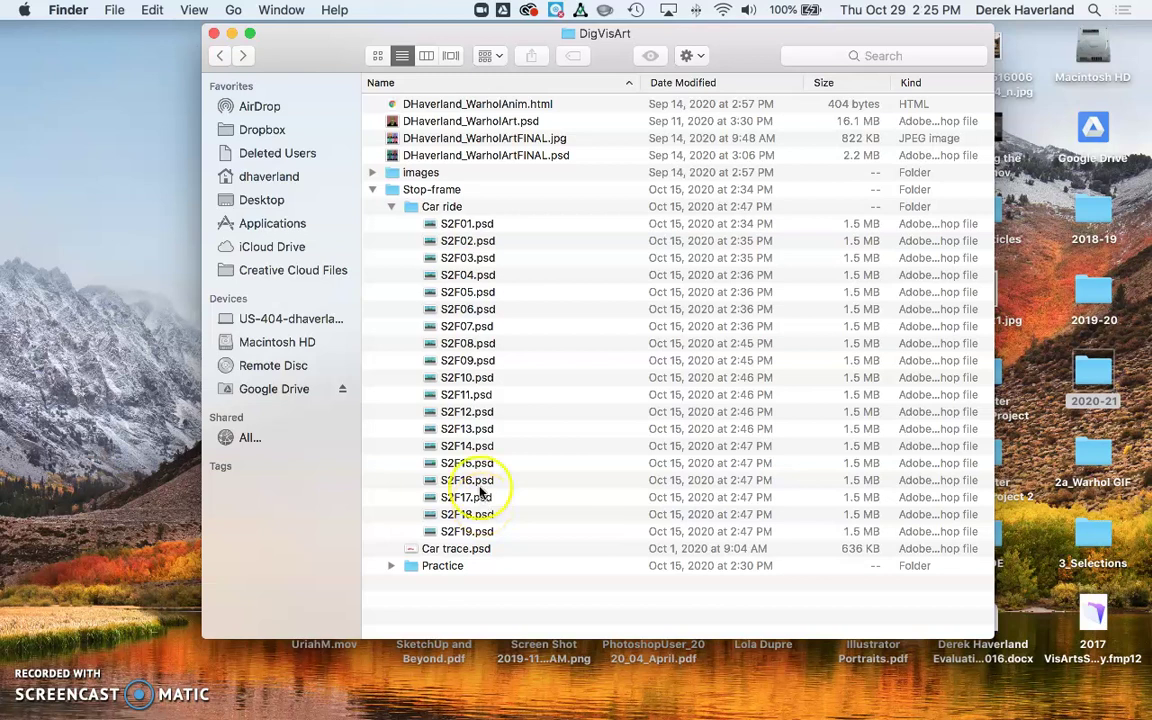
pyautogui.moveTo(483, 24); pyautogui.dragTo(502, 21)
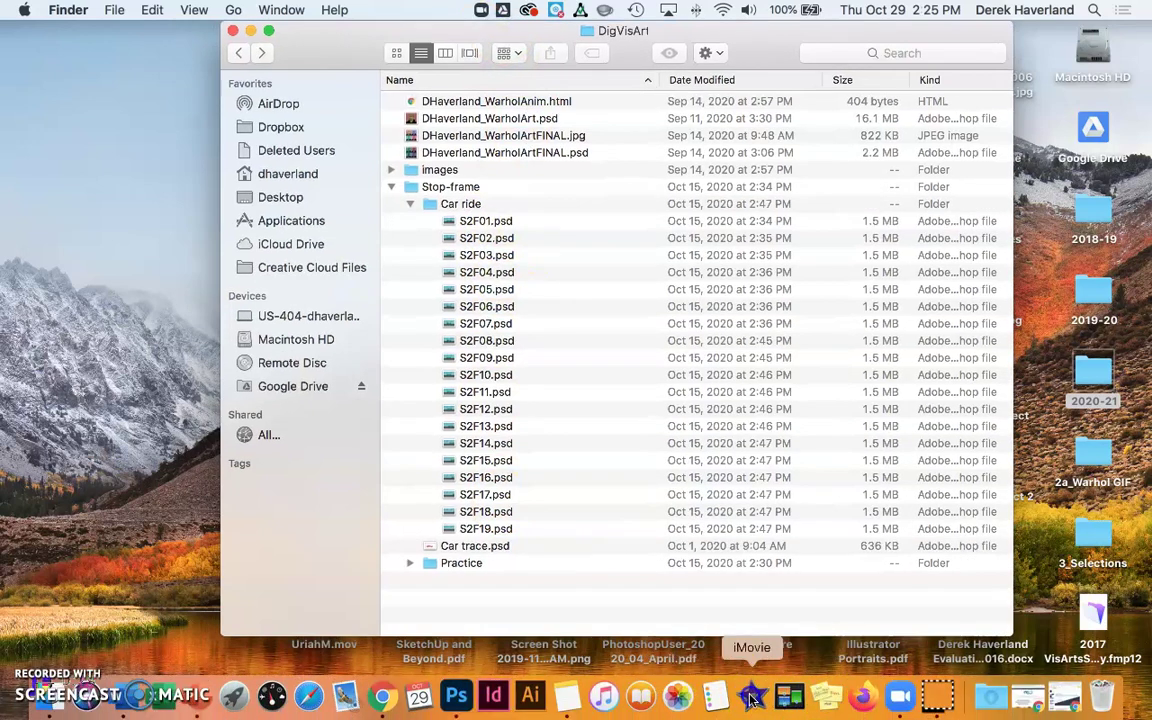
# - Launch iMovie, create a new movie project, My Movie 10, and show its empty media
pyautogui.click(752, 697)
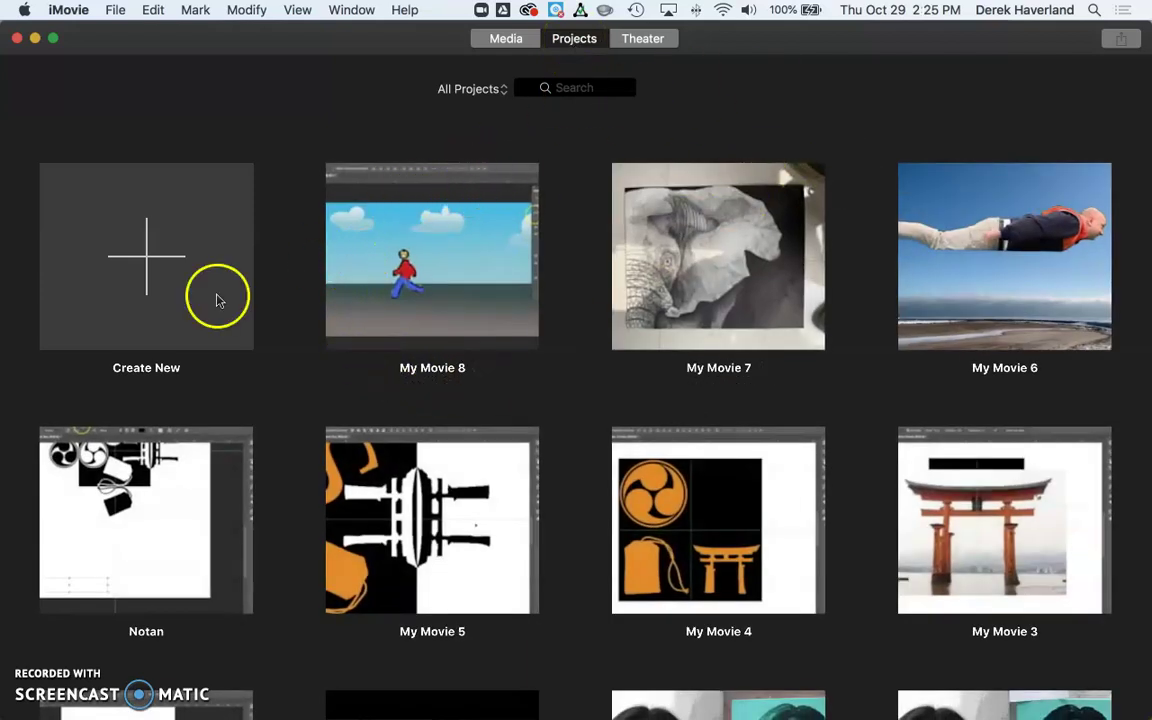
pyautogui.click(148, 260)
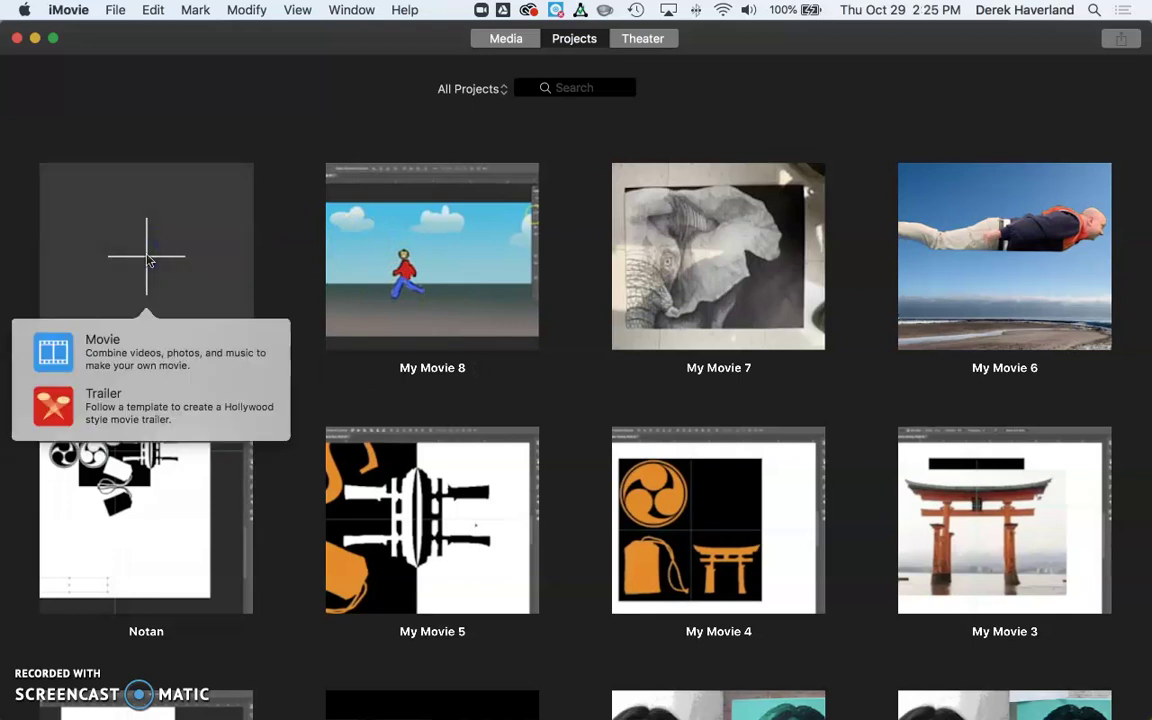
pyautogui.click(75, 350)
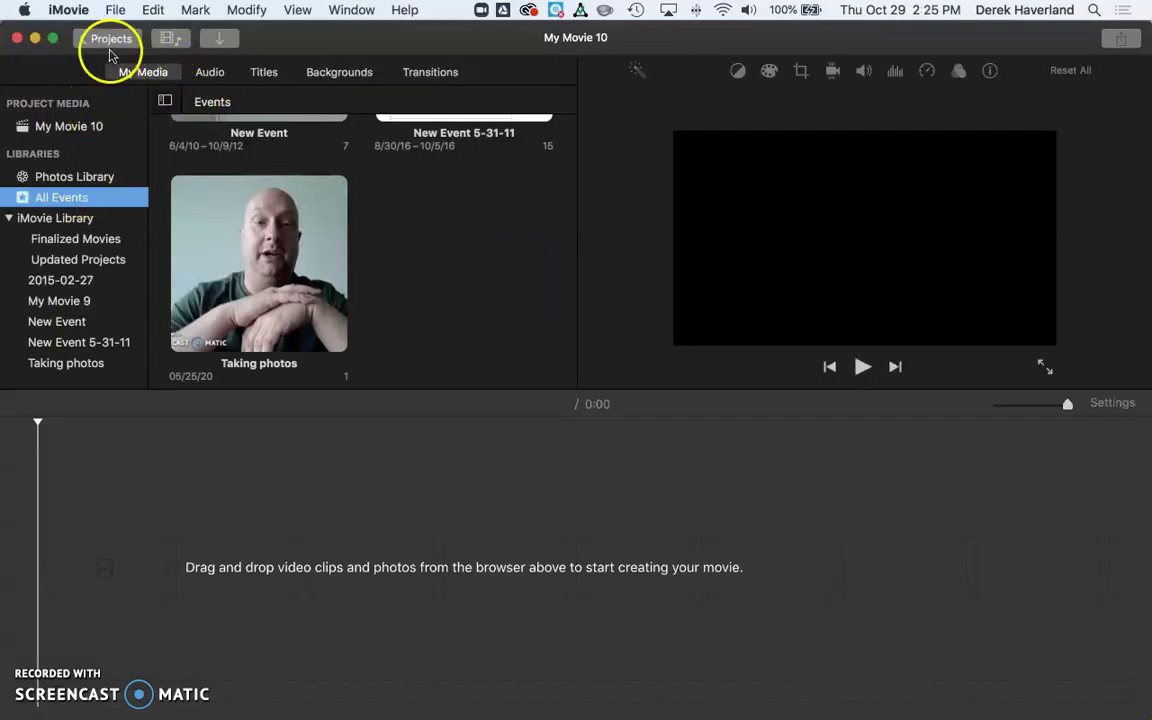
pyautogui.click(76, 186)
pyautogui.click(67, 128)
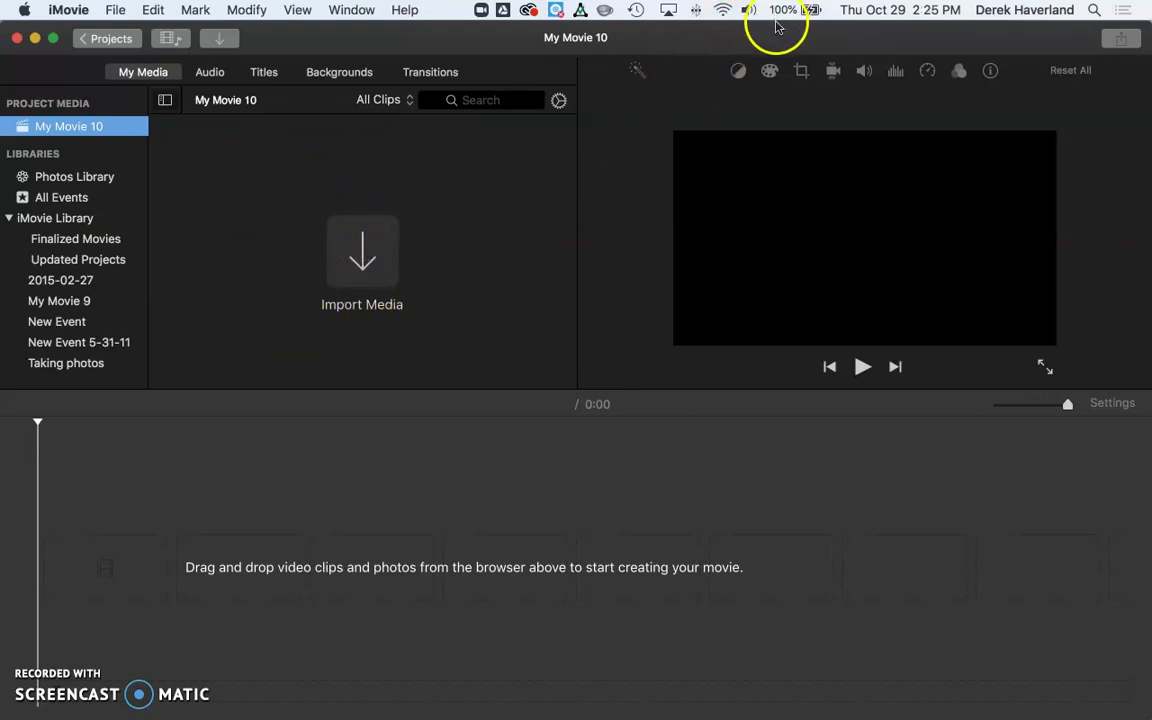
# - Bring Finder forward, select the Car ride folder and switch to column view
pyautogui.moveTo(782, 36); pyautogui.dragTo(425, 36)
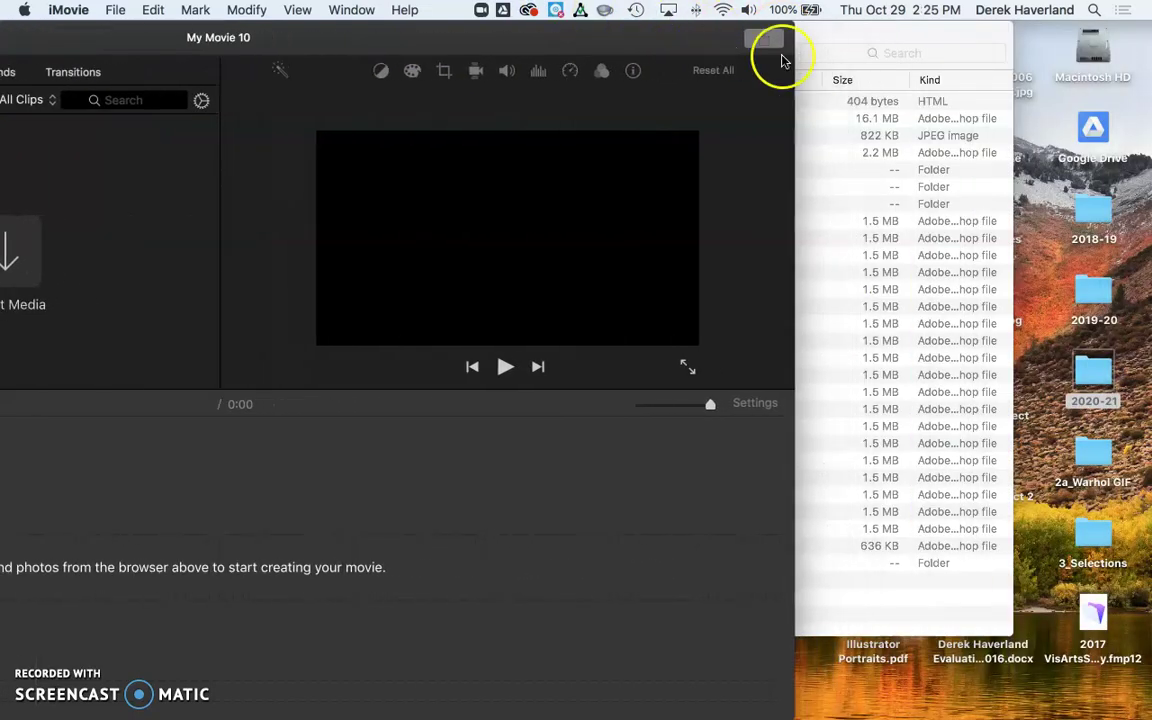
pyautogui.click(847, 43)
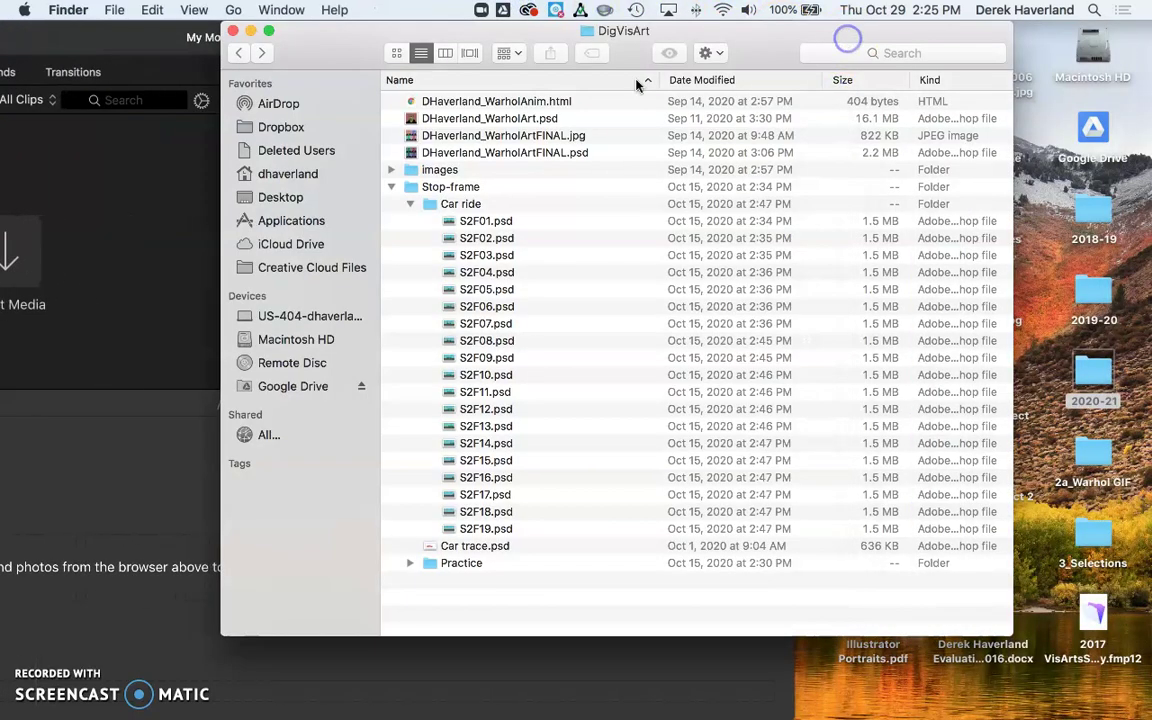
pyautogui.click(450, 220)
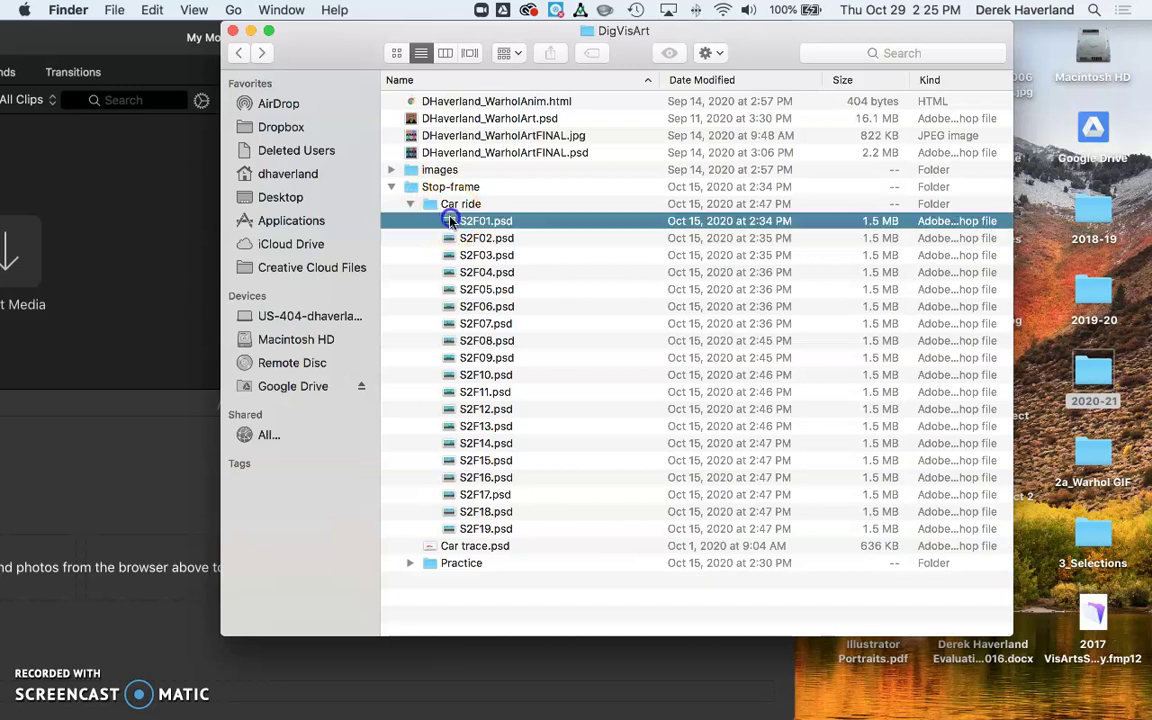
pyautogui.press('super+a')
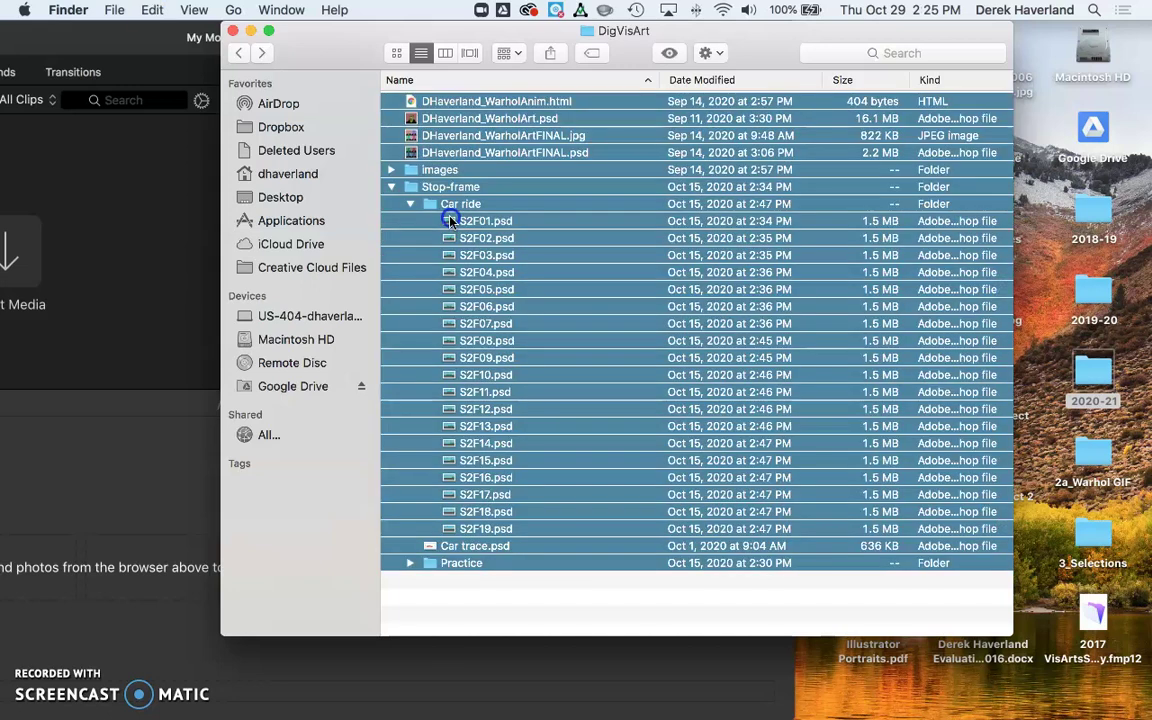
pyautogui.click(460, 230)
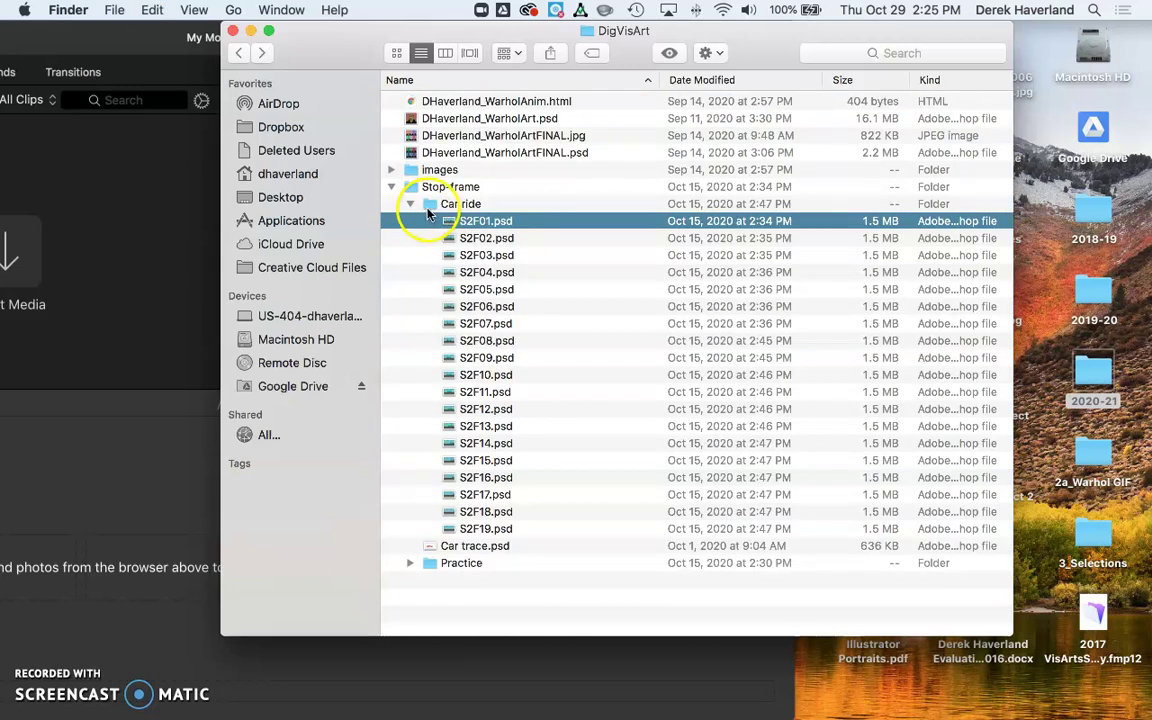
pyautogui.keyDown('shift'); pyautogui.click(470, 529); pyautogui.keyUp('shift')
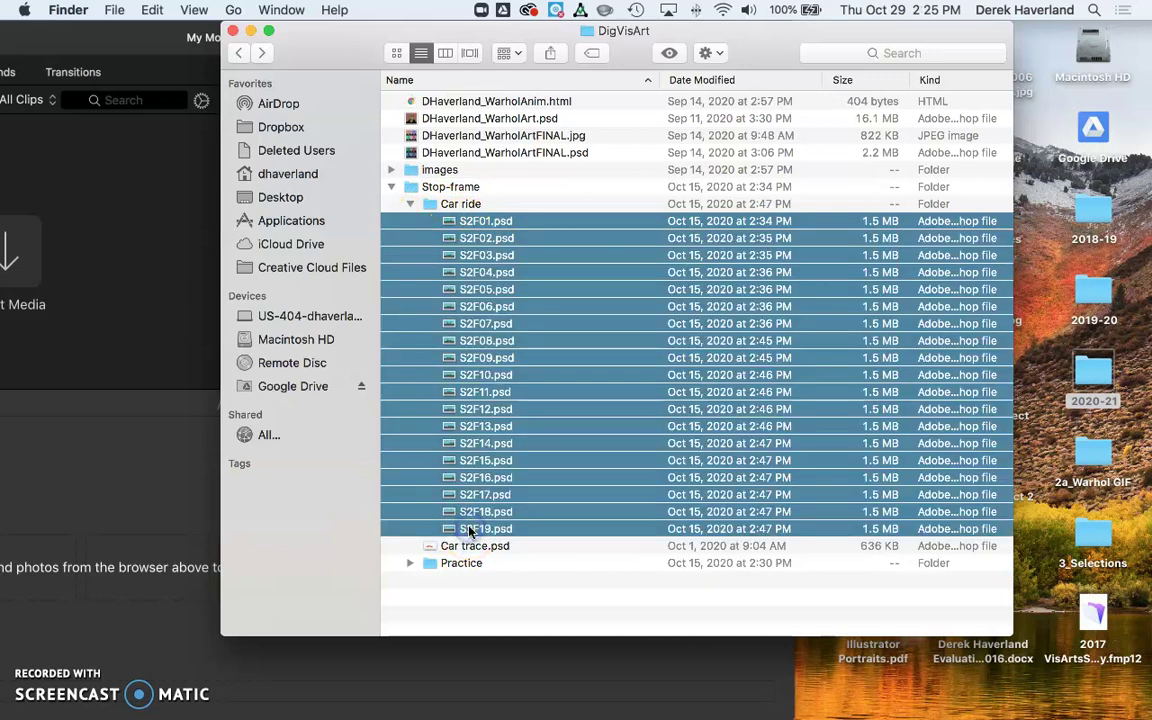
pyautogui.click(428, 203)
pyautogui.press('super+3')
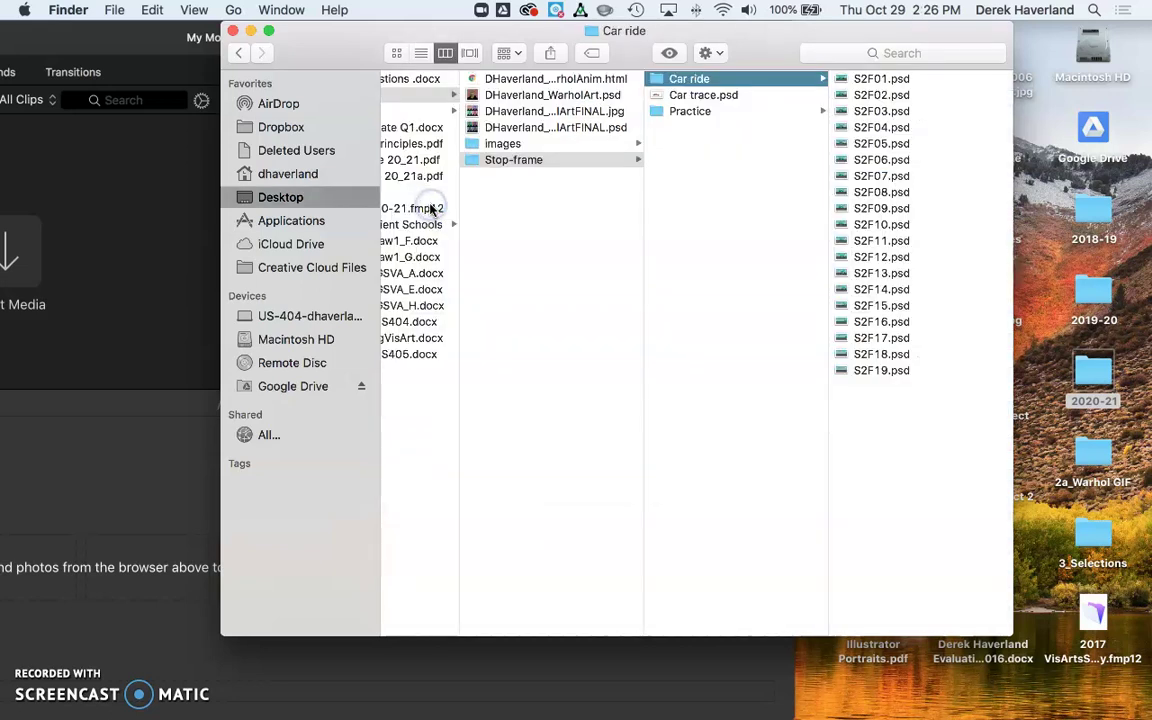
# - Select all 19 S2F drawings and drag them into My Movie 10's media browser
pyautogui.click(886, 81)
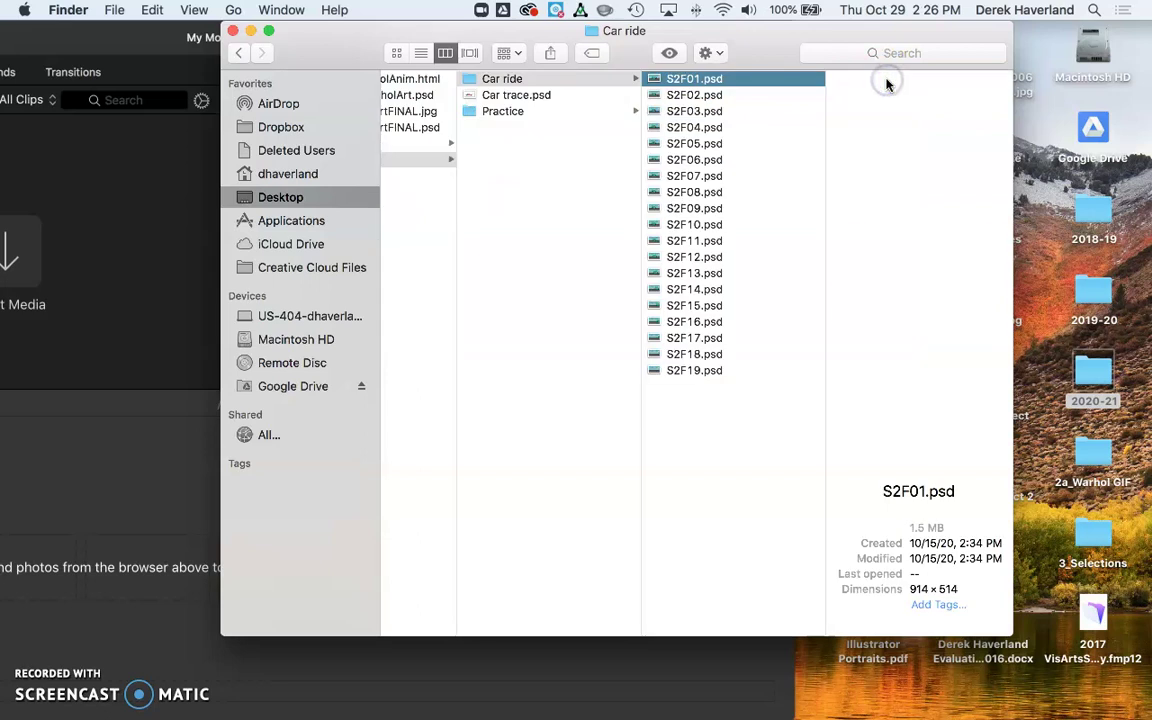
pyautogui.press('super+a')
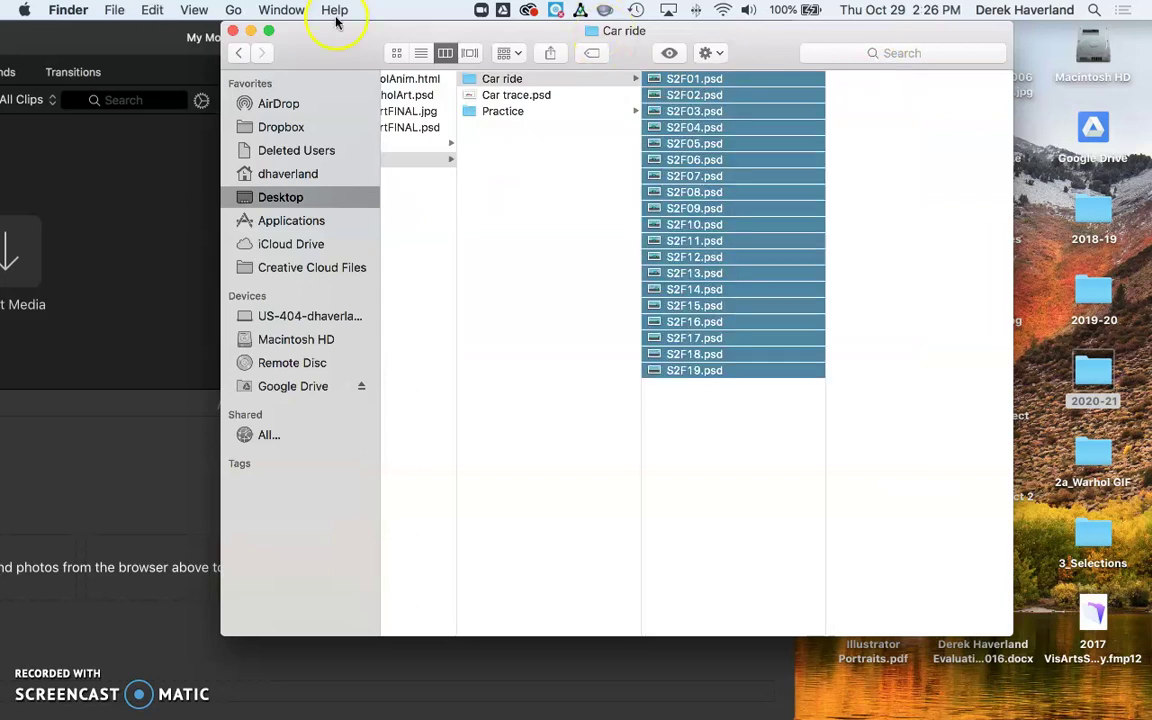
pyautogui.moveTo(348, 36); pyautogui.dragTo(672, 36)
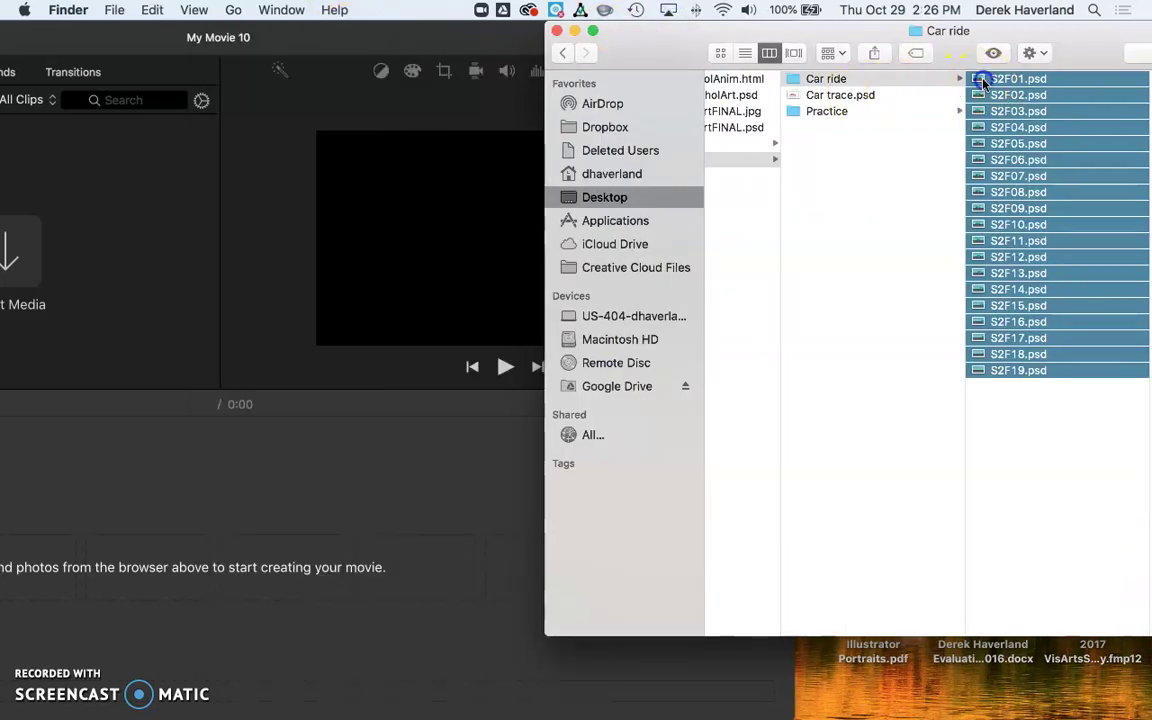
pyautogui.moveTo(983, 82); pyautogui.dragTo(54, 229)
pyautogui.moveTo(149, 31); pyautogui.dragTo(533, 35)
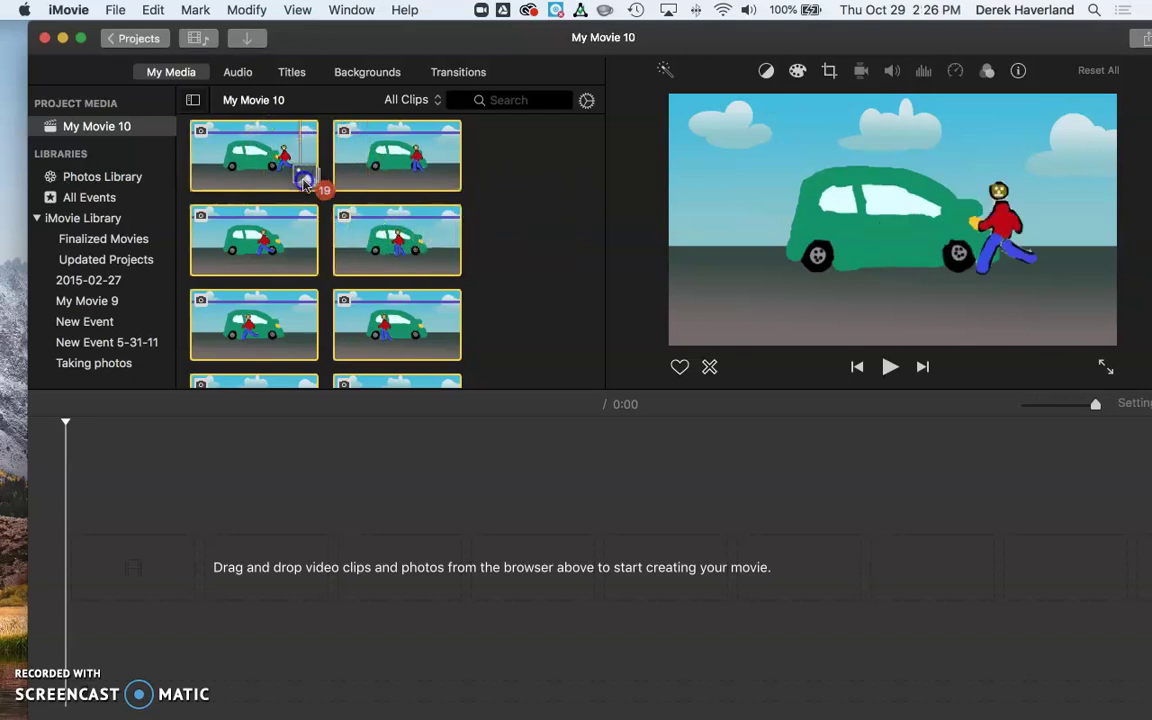
# - Place all 19 drawings on the timeline, scrub through, and return the playhead to the start
pyautogui.moveTo(305, 186); pyautogui.dragTo(97, 516)
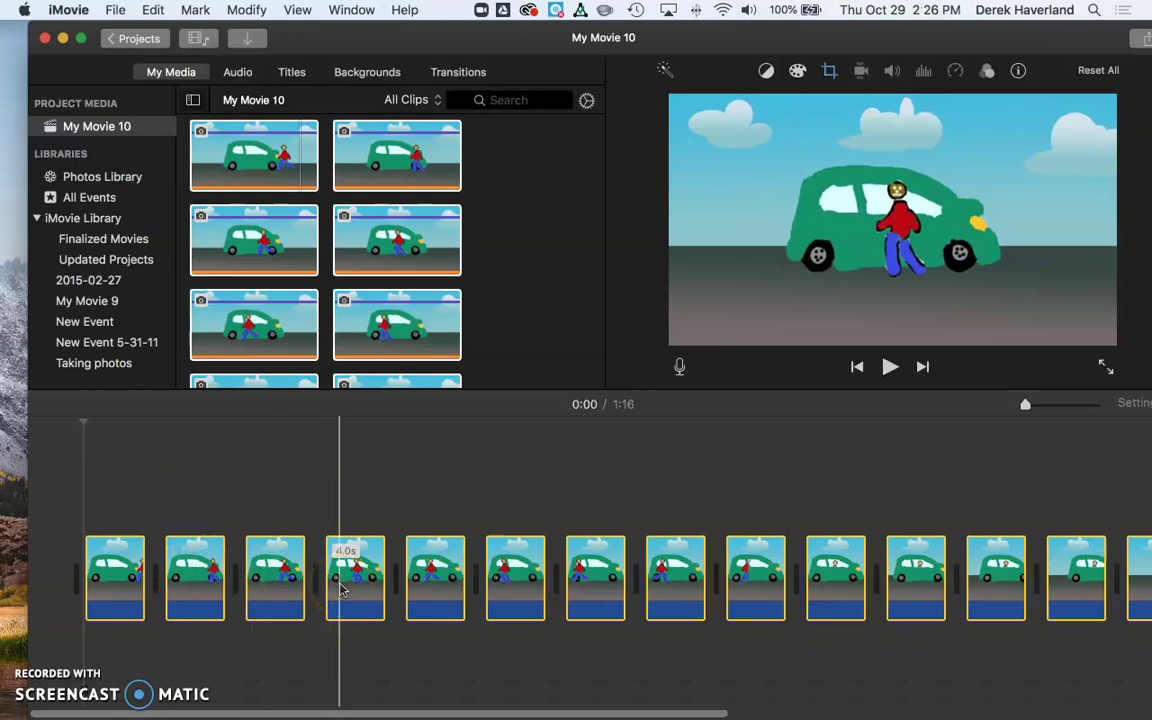
pyautogui.moveTo(311, 426); pyautogui.dragTo(300, 487)
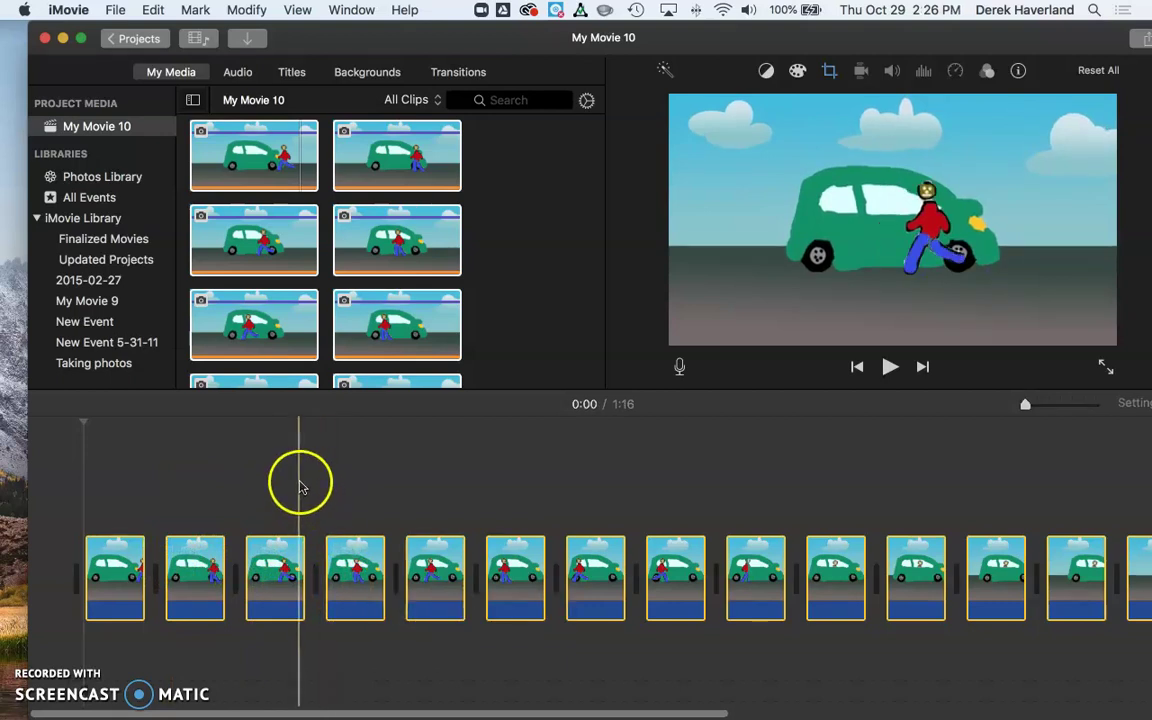
pyautogui.moveTo(116, 489); pyautogui.dragTo(108, 494)
# - Play the car-ride animation, pause and resume it, then stop at 0:22
pyautogui.press('space')
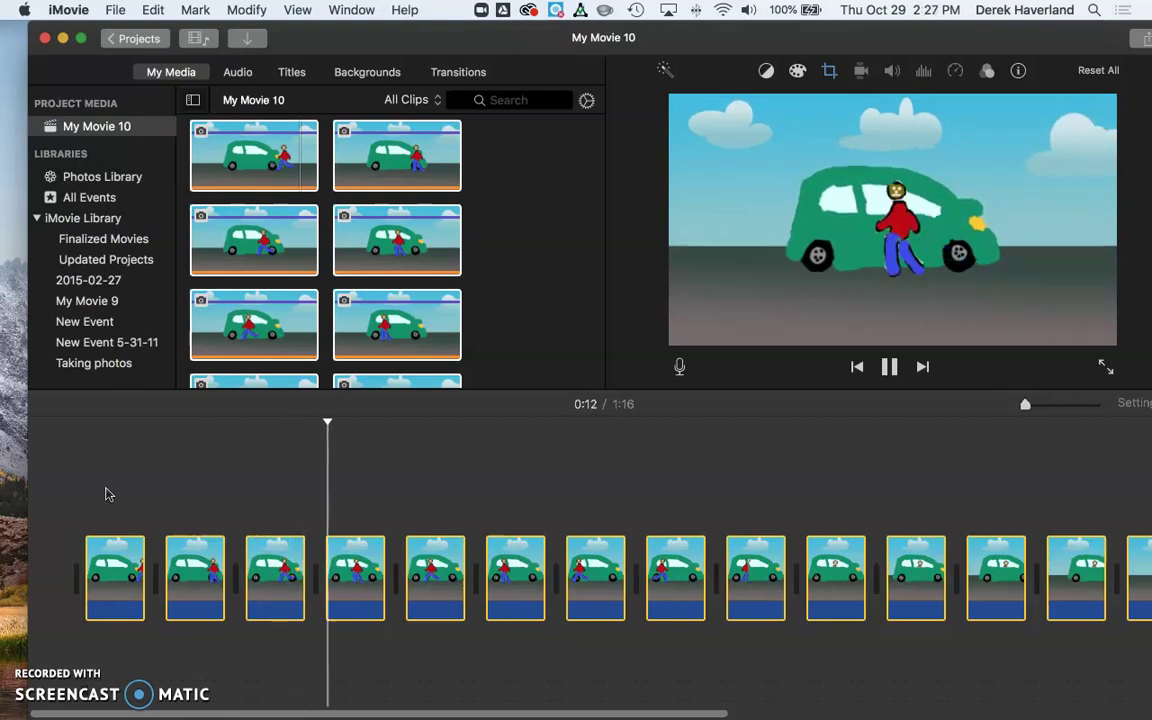
pyautogui.press('space')
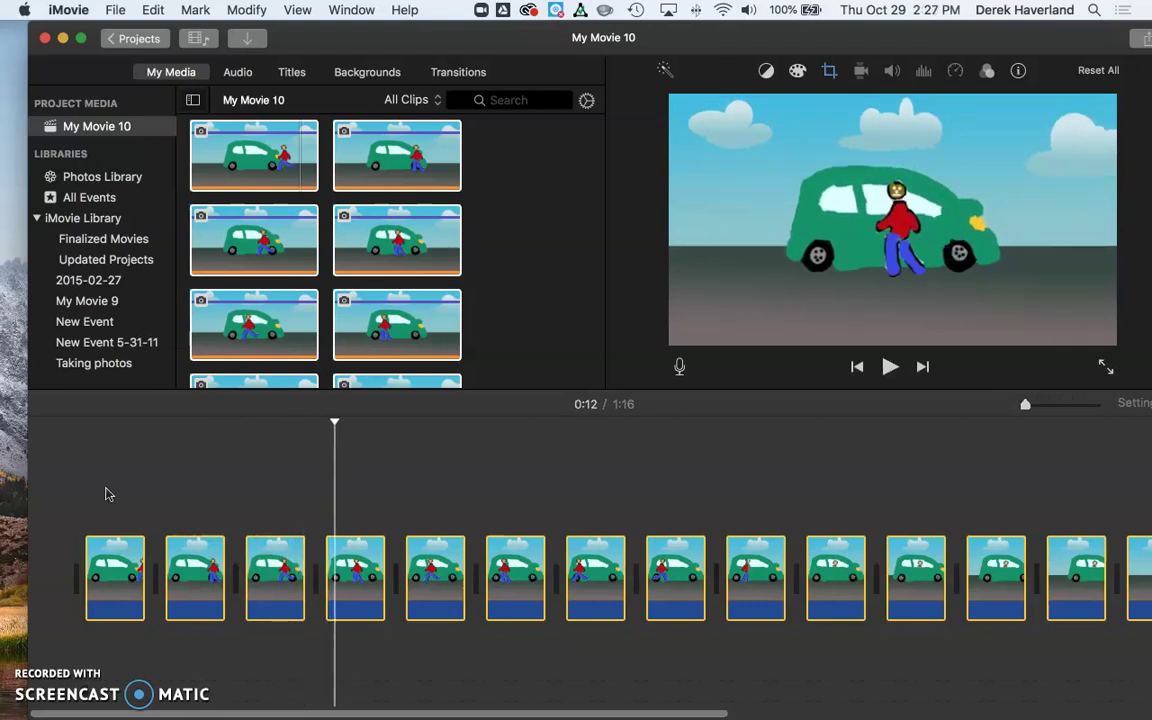
pyautogui.press('space')
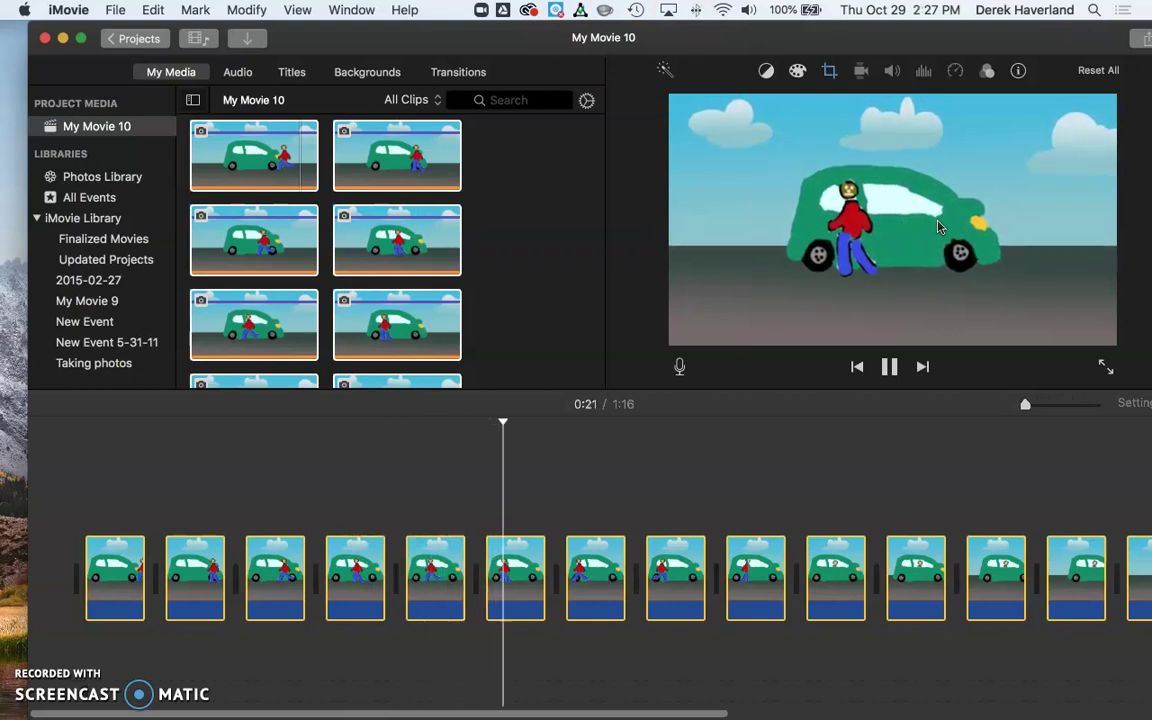
pyautogui.press('space')
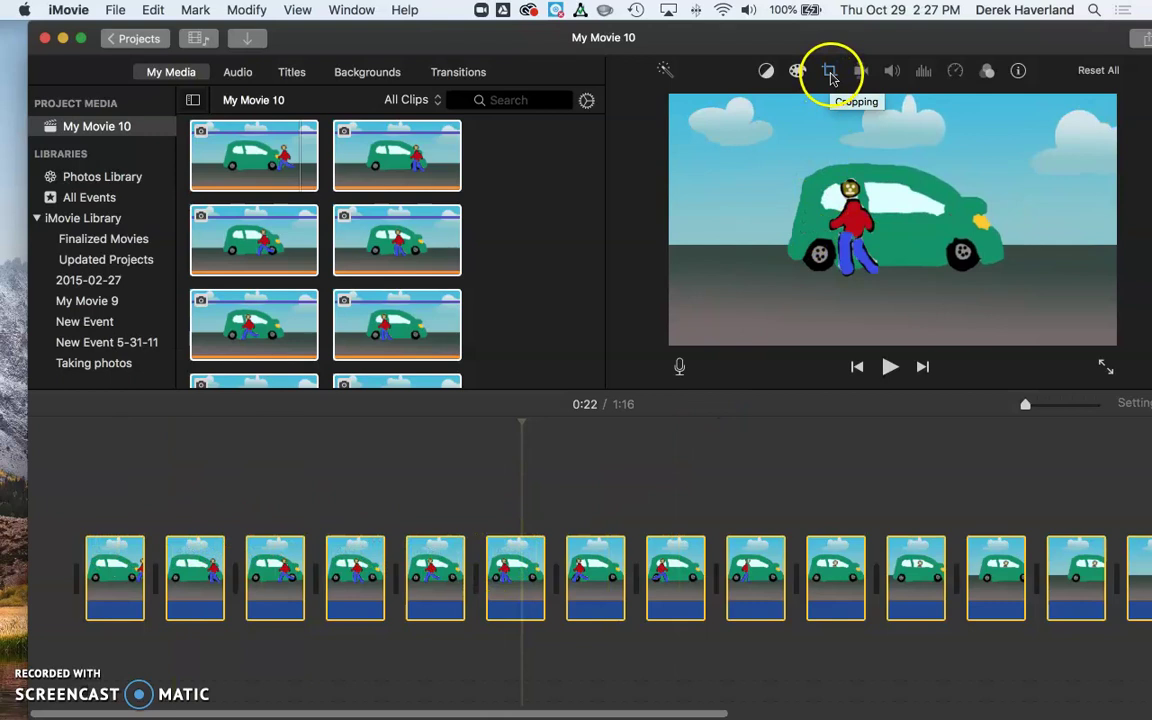
# - Switch the clips' cropping style from Ken Burns to Fit
pyautogui.click(831, 75)
pyautogui.click(797, 107)
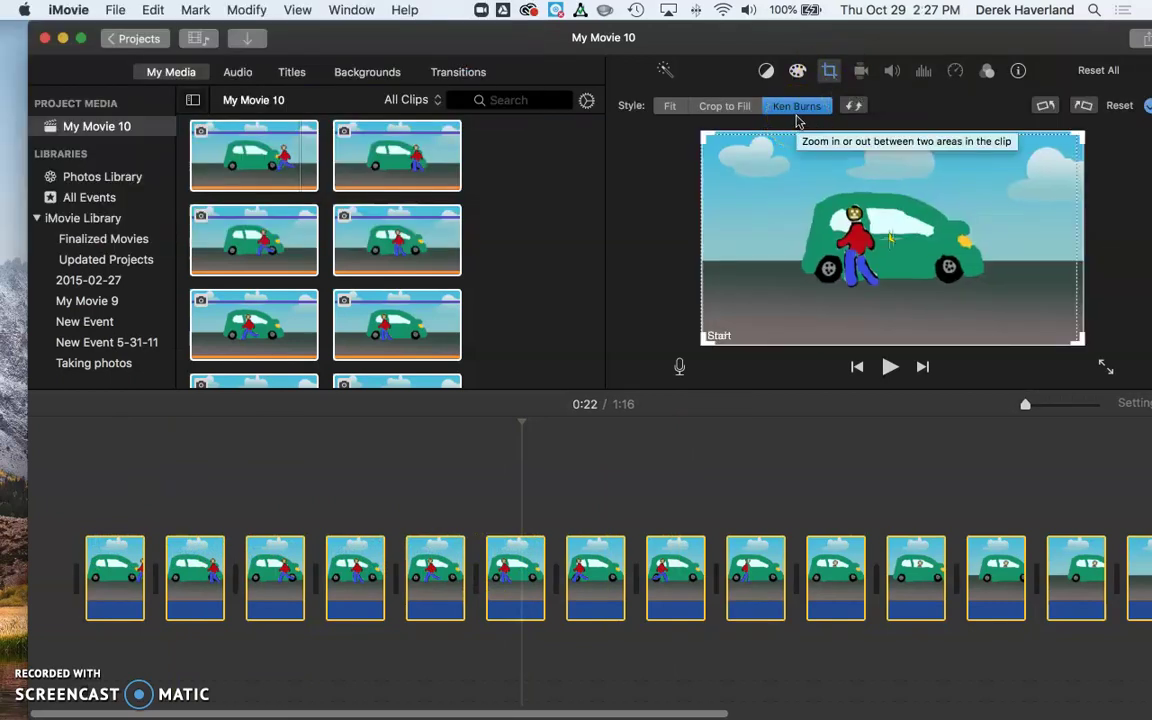
pyautogui.click(670, 106)
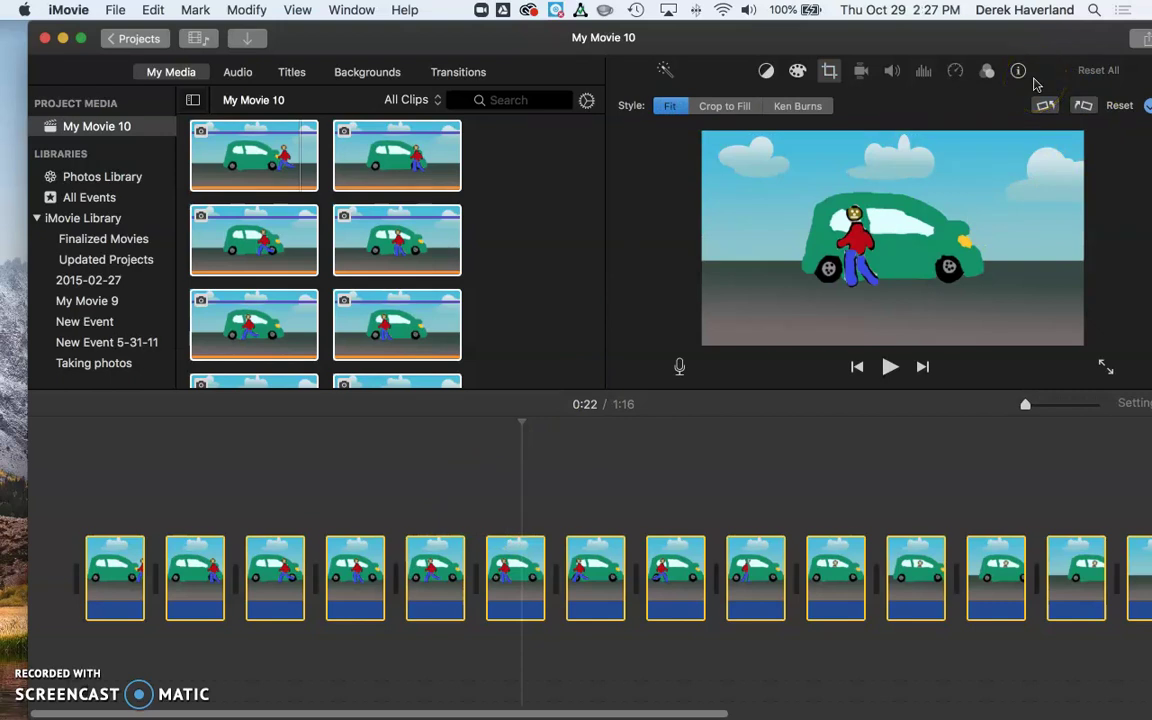
pyautogui.click(1018, 72)
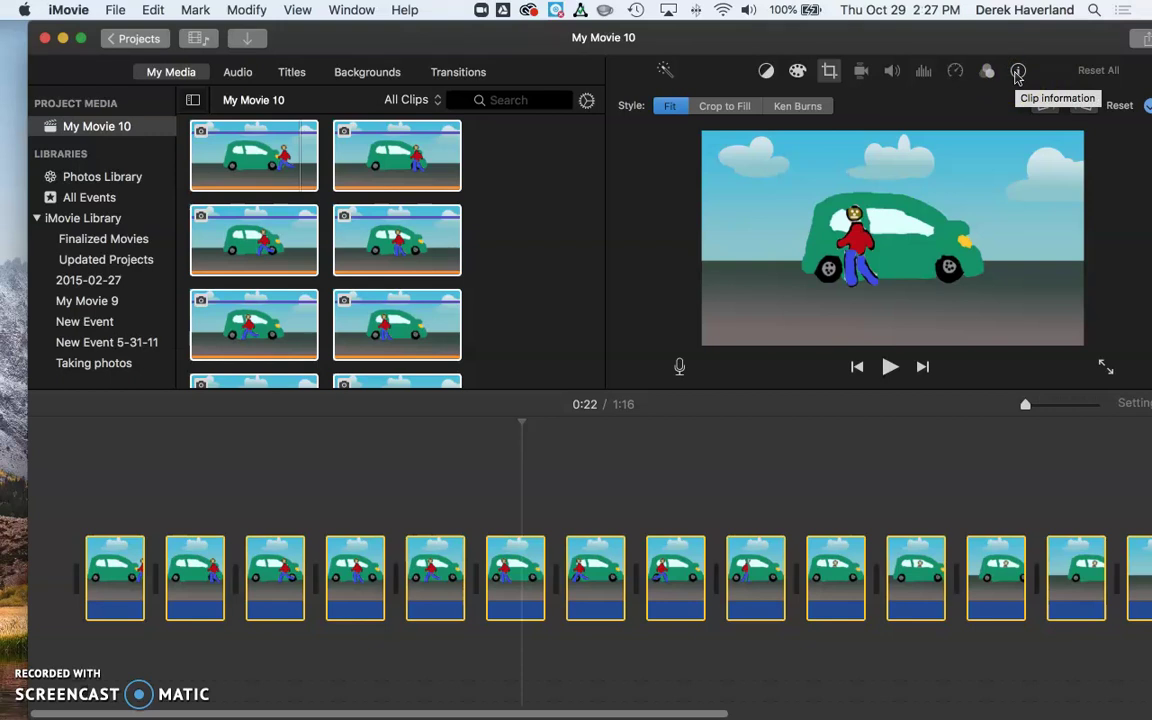
# - Maximize the window and change every drawing's duration from 4.0 to 1.0 seconds
pyautogui.click(1018, 74)
pyautogui.doubleClick(962, 37)
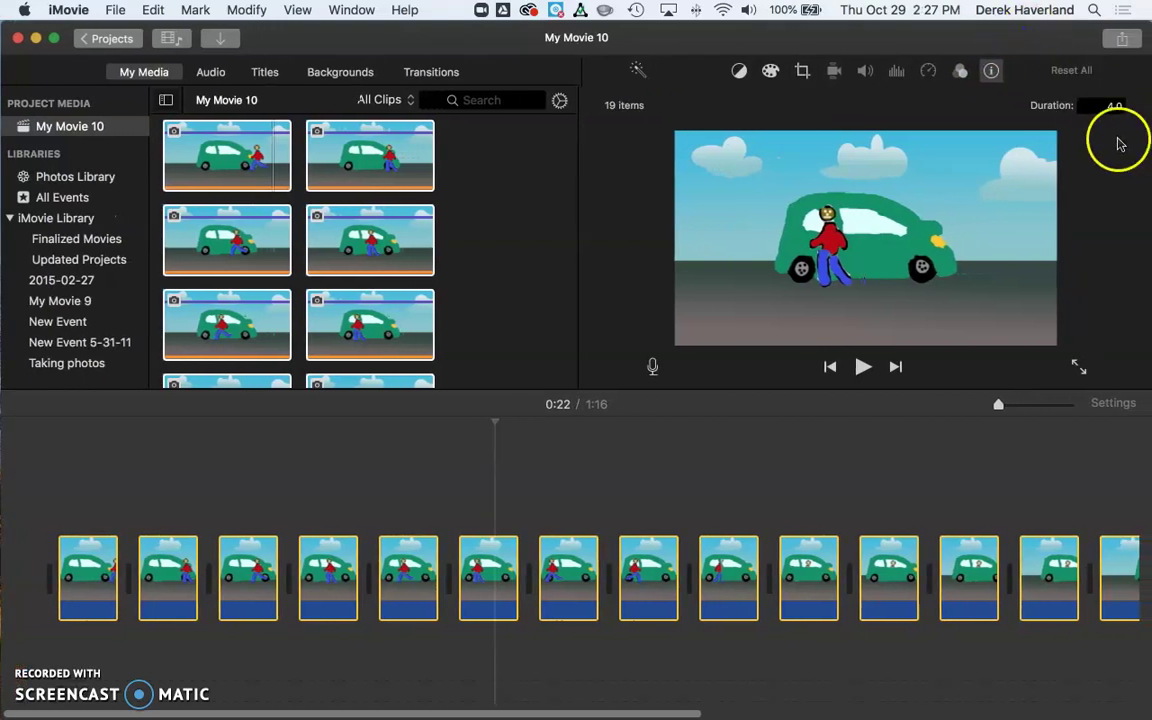
pyautogui.click(1104, 106)
pyautogui.doubleClick(1107, 106)
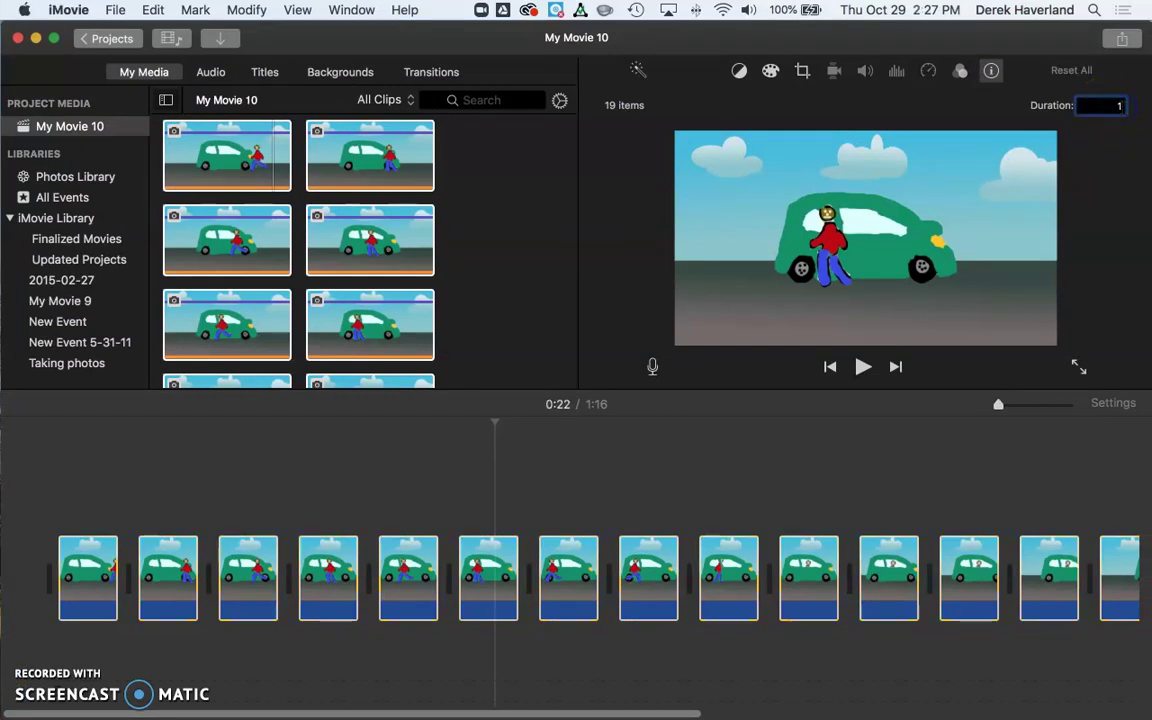
pyautogui.write('1.0')
pyautogui.press('Return')
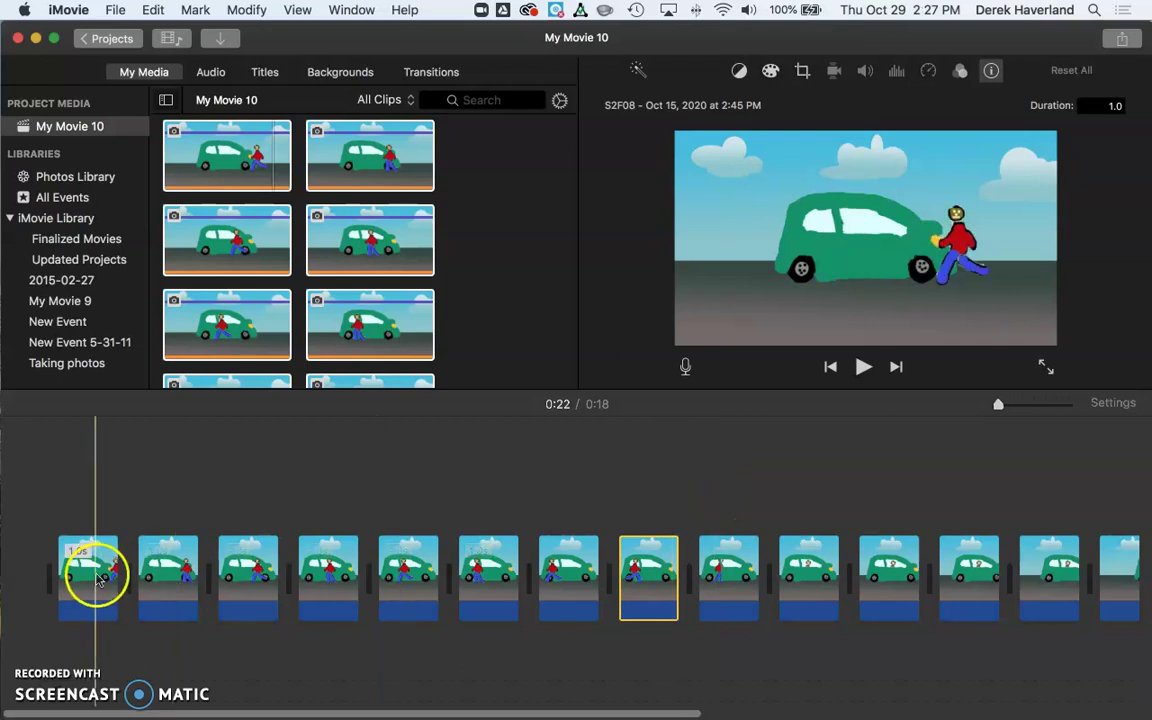
# - Set S2F11 and the next two drawings to 0.5 seconds each
pyautogui.hscroll(5, 830, 532)
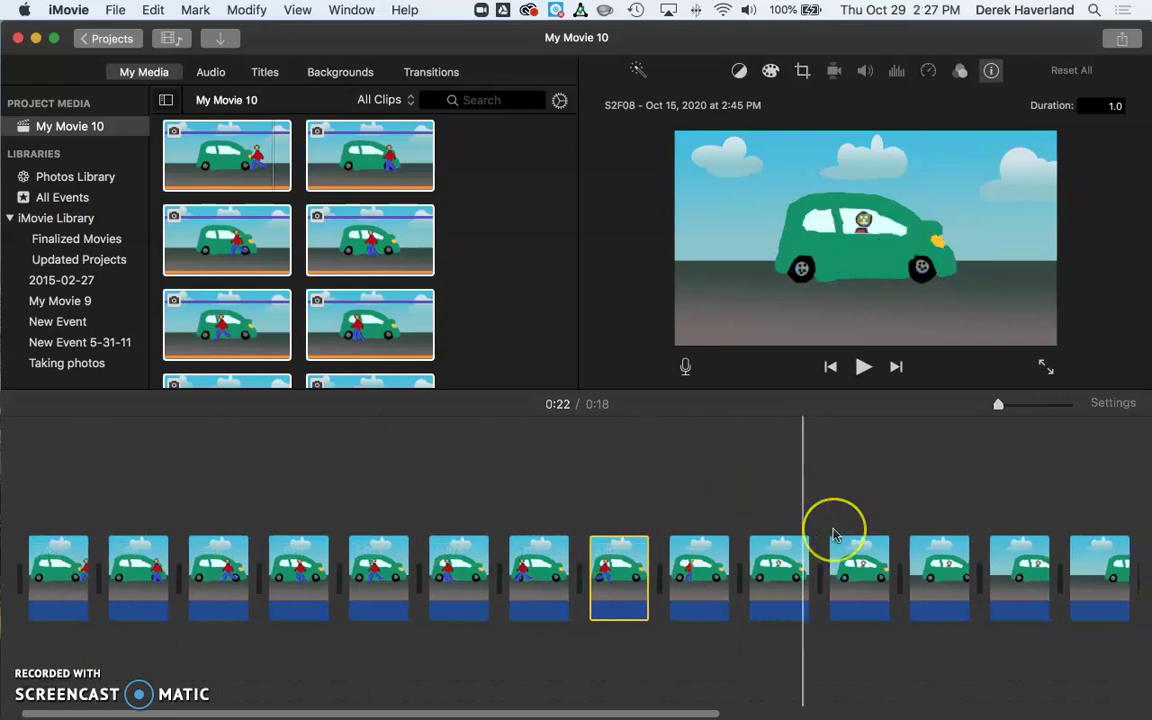
pyautogui.moveTo(666, 560); pyautogui.dragTo(722, 590)
pyautogui.click(736, 578)
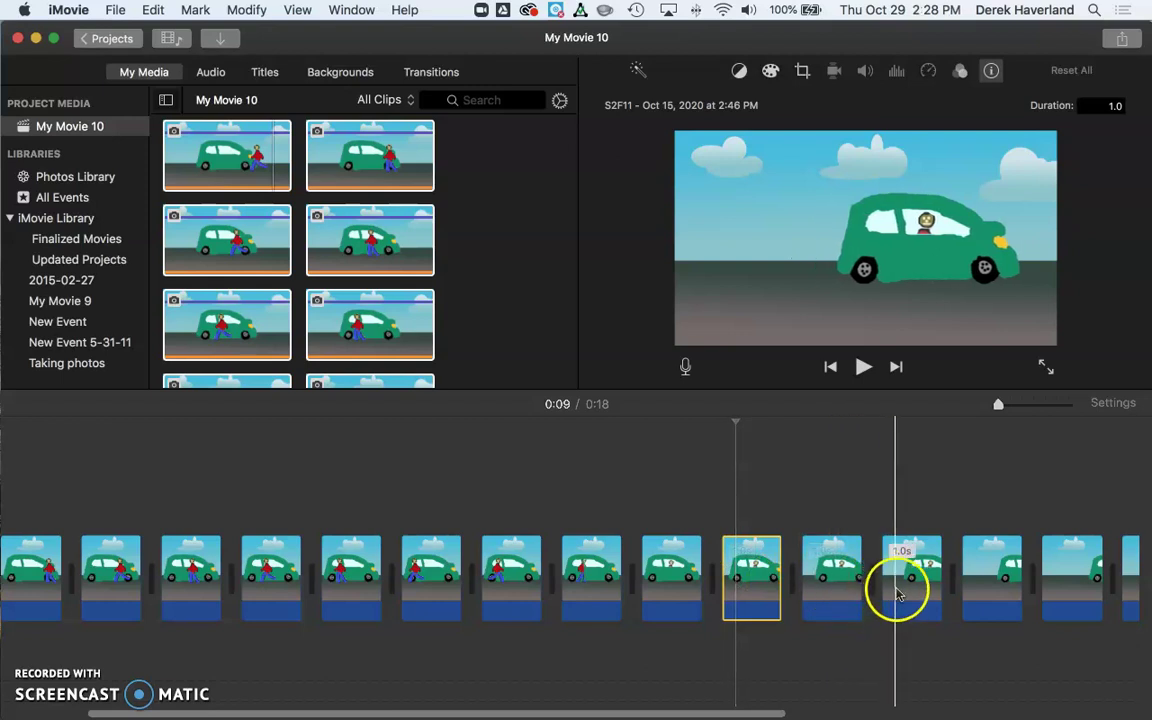
pyautogui.keyDown('shift'); pyautogui.click(897, 572); pyautogui.keyUp('shift')
pyautogui.click(1118, 80)
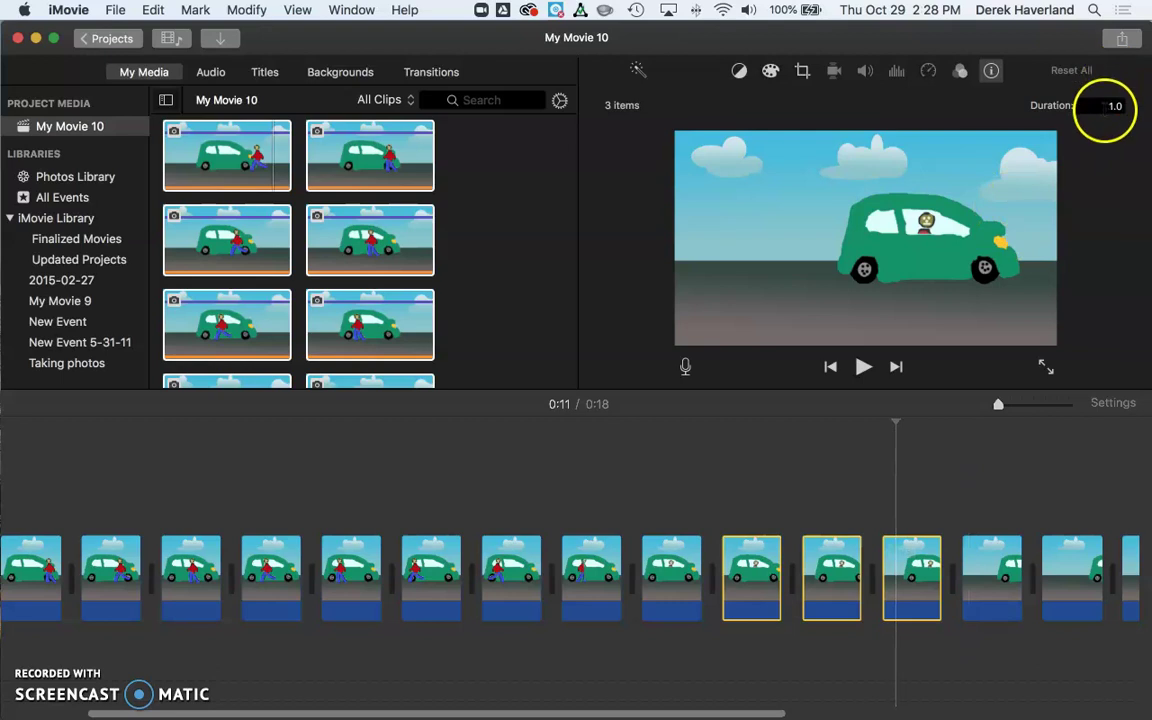
pyautogui.doubleClick(1110, 106)
pyautogui.write('0.5')
pyautogui.press('Return')
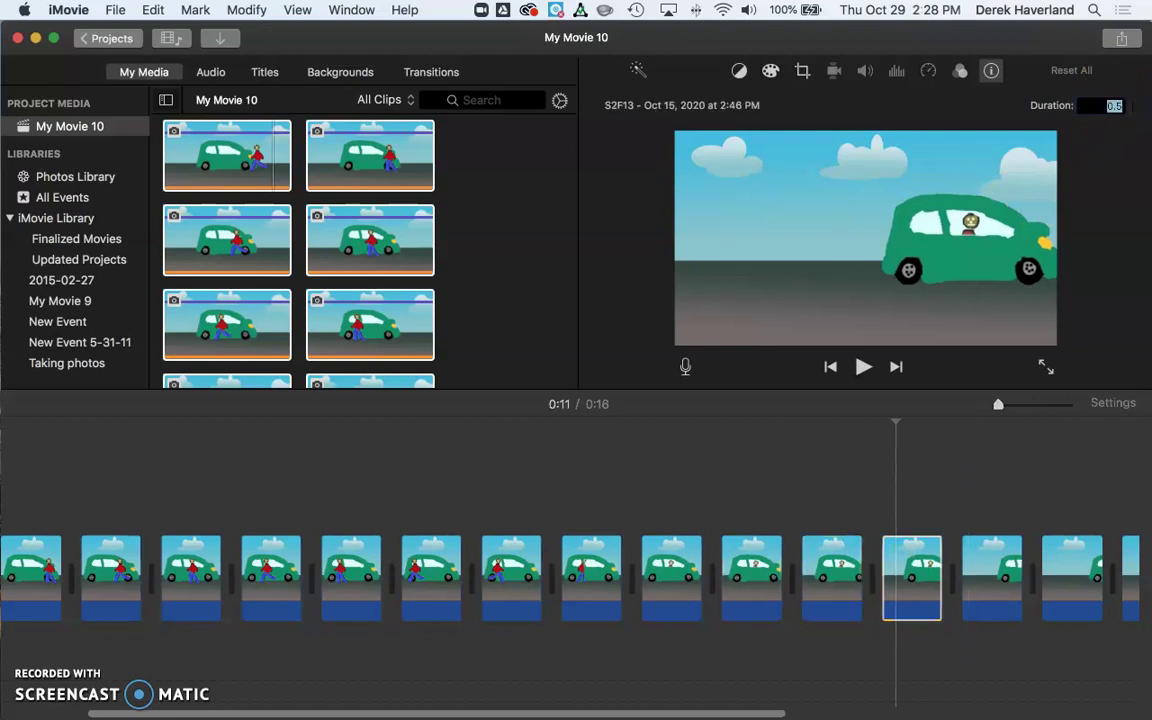
# - Set the two drawings after S2F13 to 0.25 seconds each
pyautogui.hscroll(10, 998, 520)
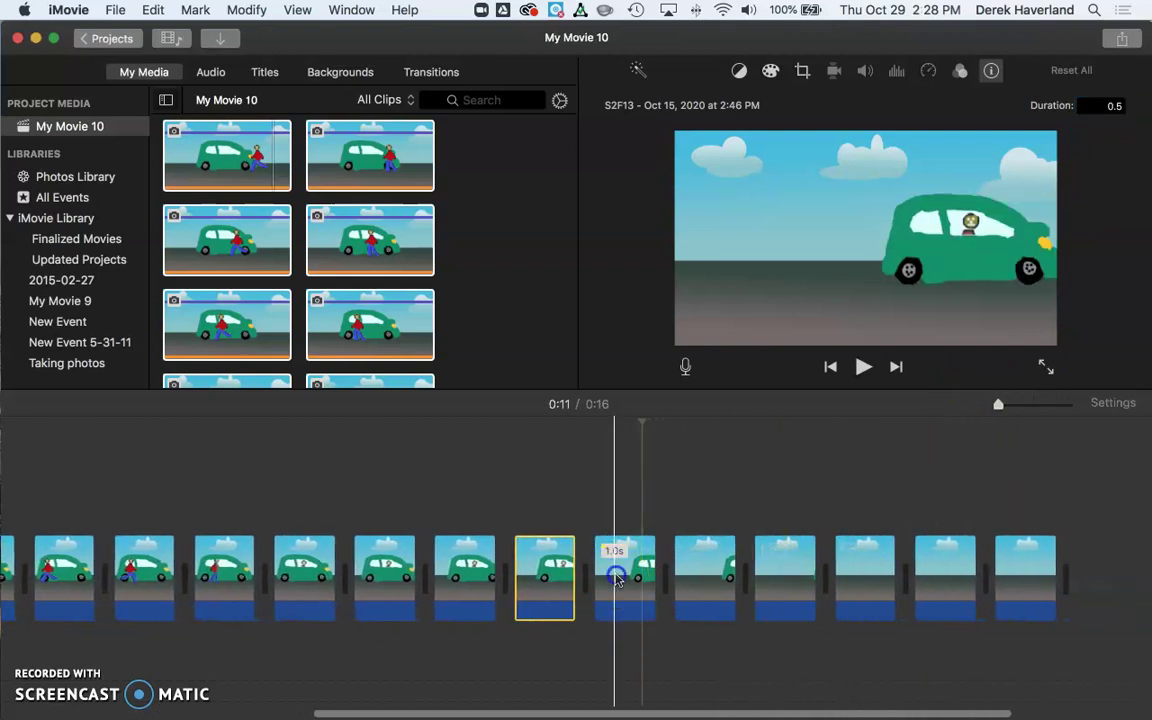
pyautogui.click(614, 600)
pyautogui.keyDown('shift'); pyautogui.click(693, 580); pyautogui.keyUp('shift')
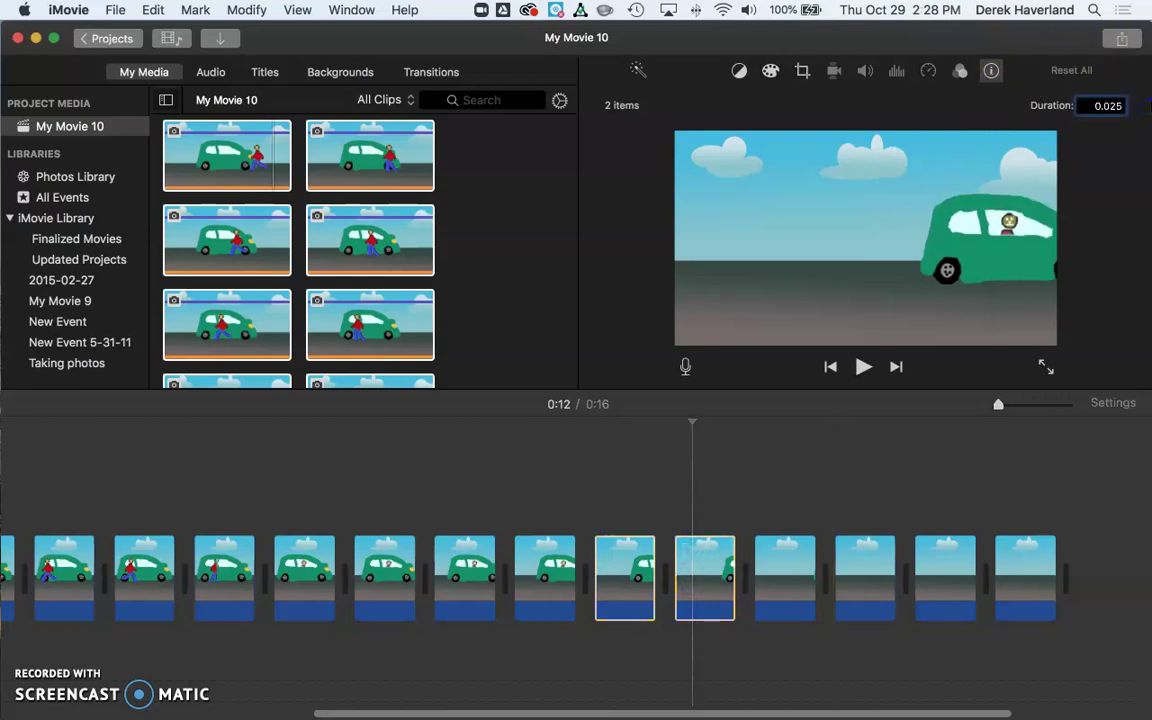
pyautogui.press('Return')
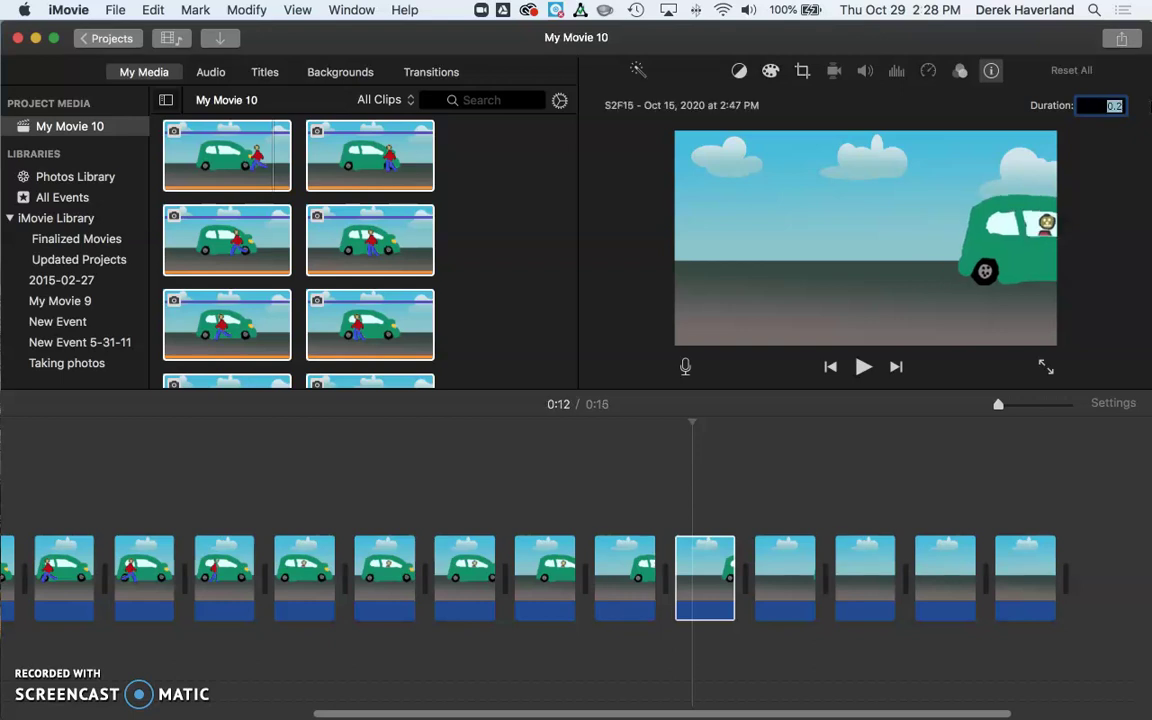
pyautogui.hscroll(-10, 334, 545)
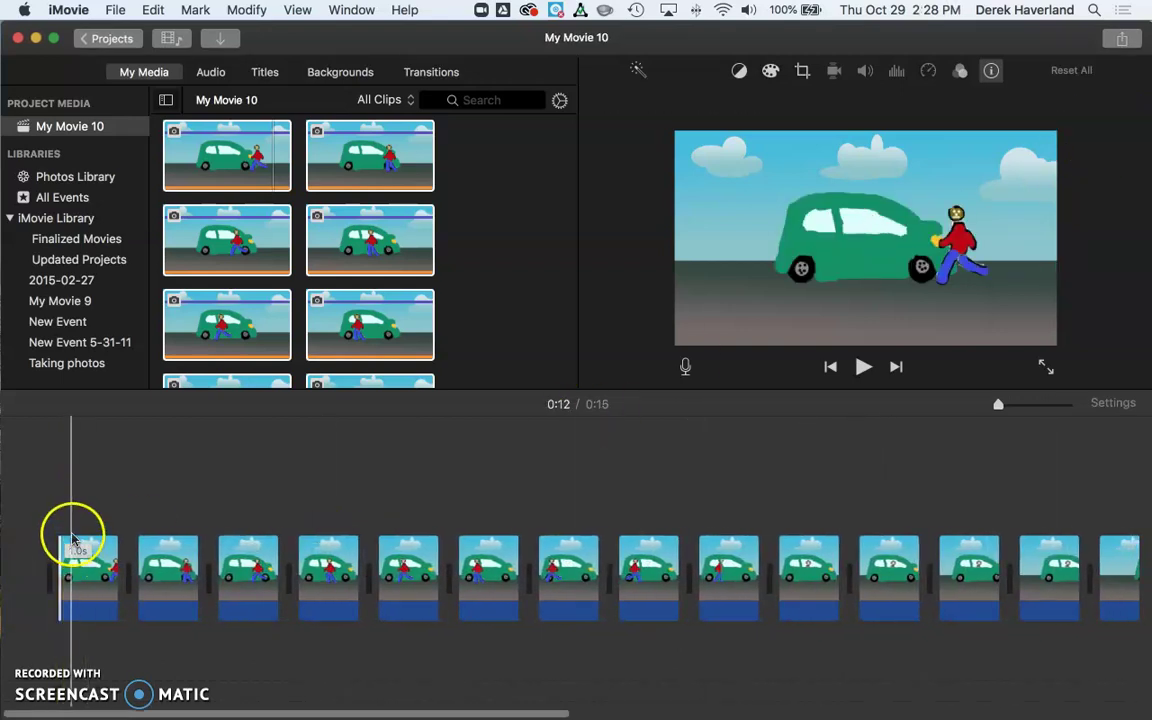
# - Play the 0:15 animation from the start and move to its final car-less frame
pyautogui.press('space')
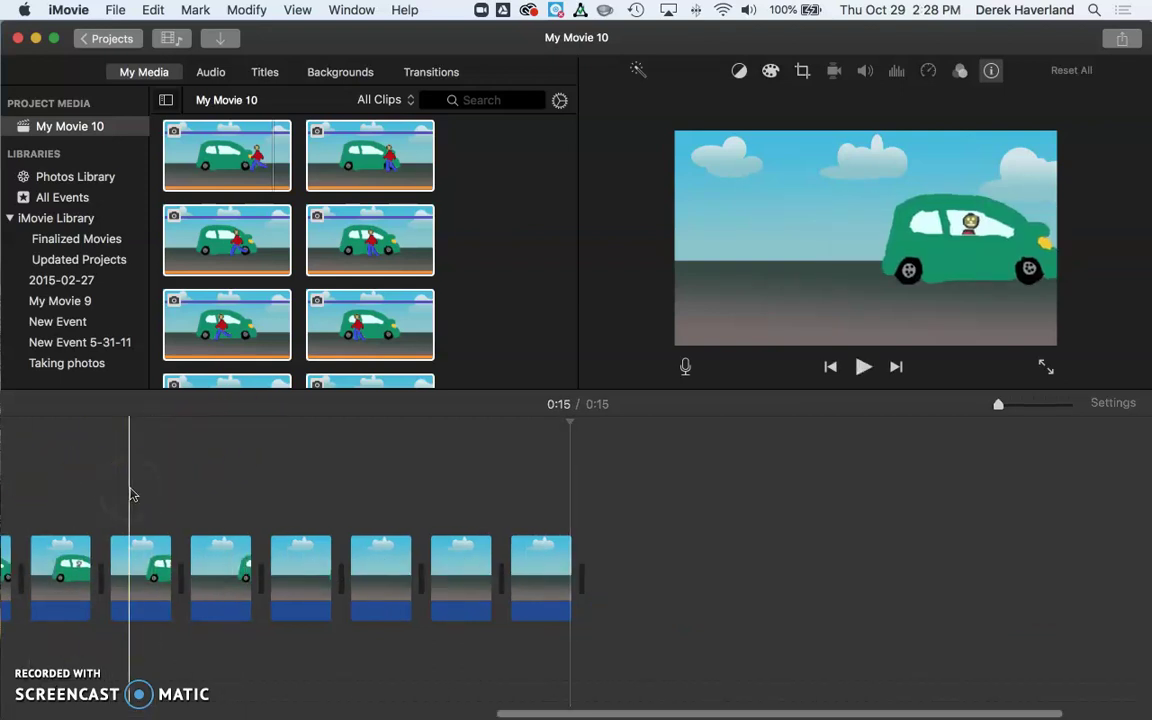
pyautogui.moveTo(130, 497); pyautogui.dragTo(524, 517)
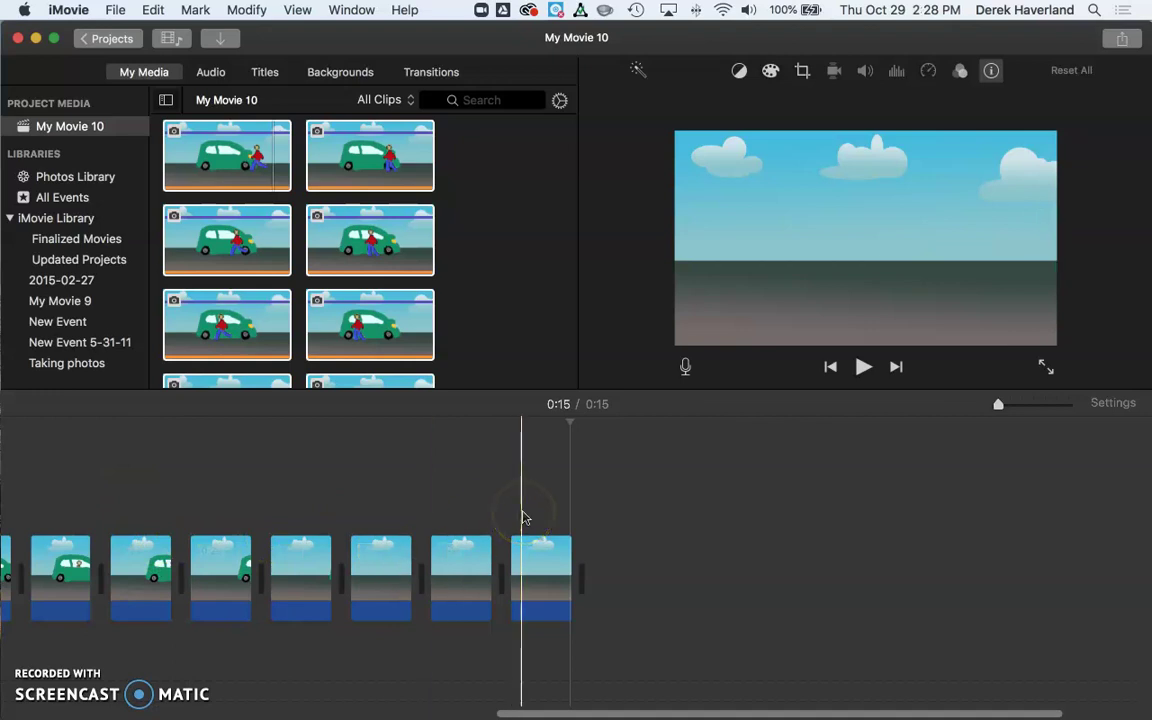